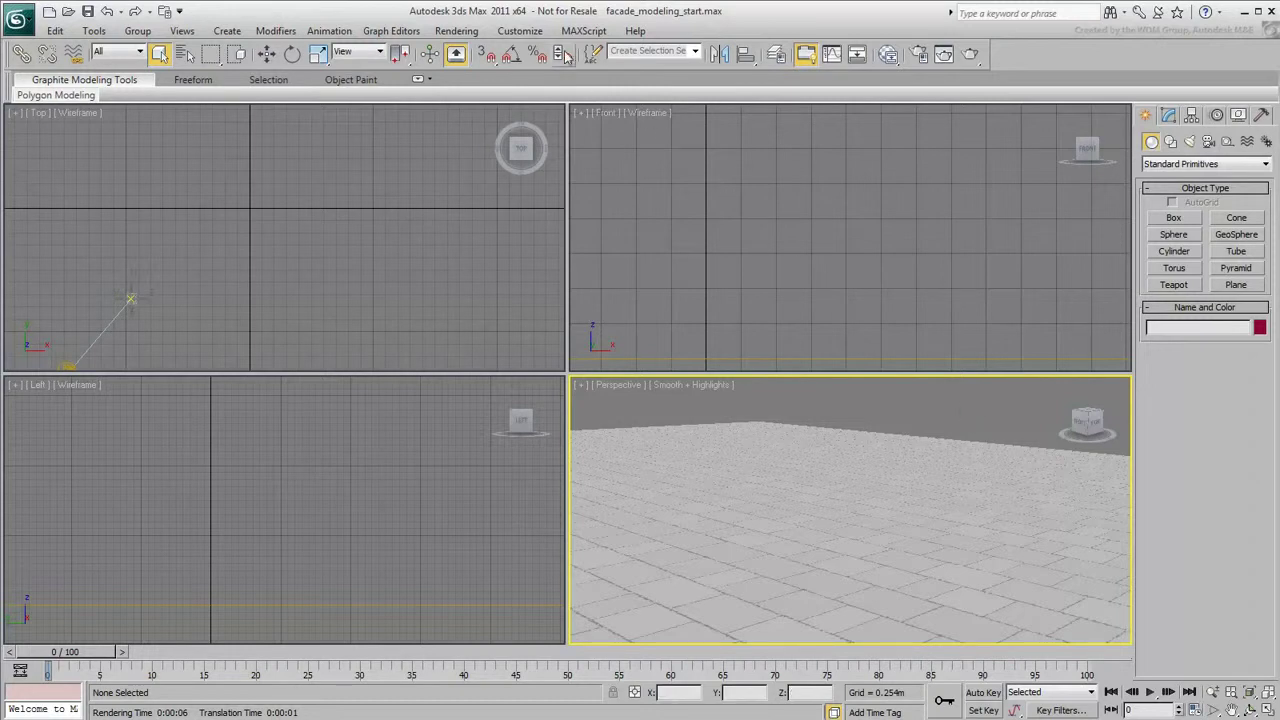
# Check the installed viewport display driver and its Direct3D configuration in the preferences without changing any settings.
pyautogui.click(520, 30)
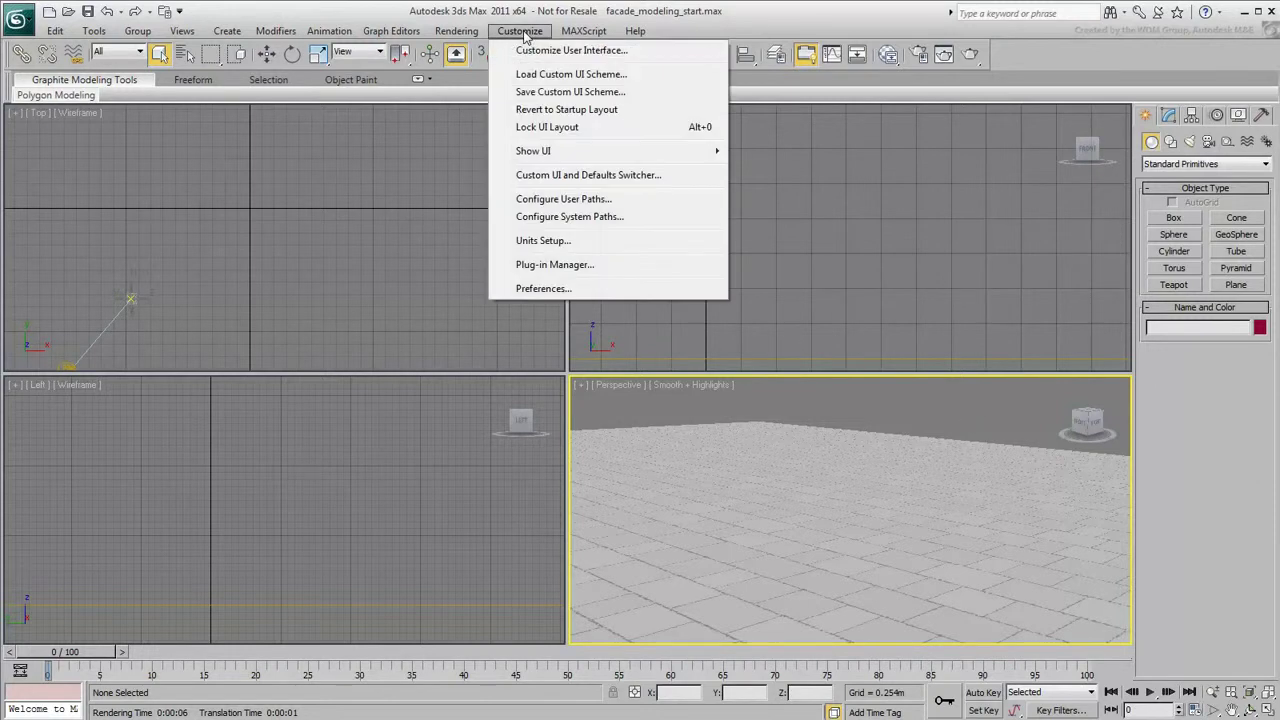
pyautogui.click(602, 289)
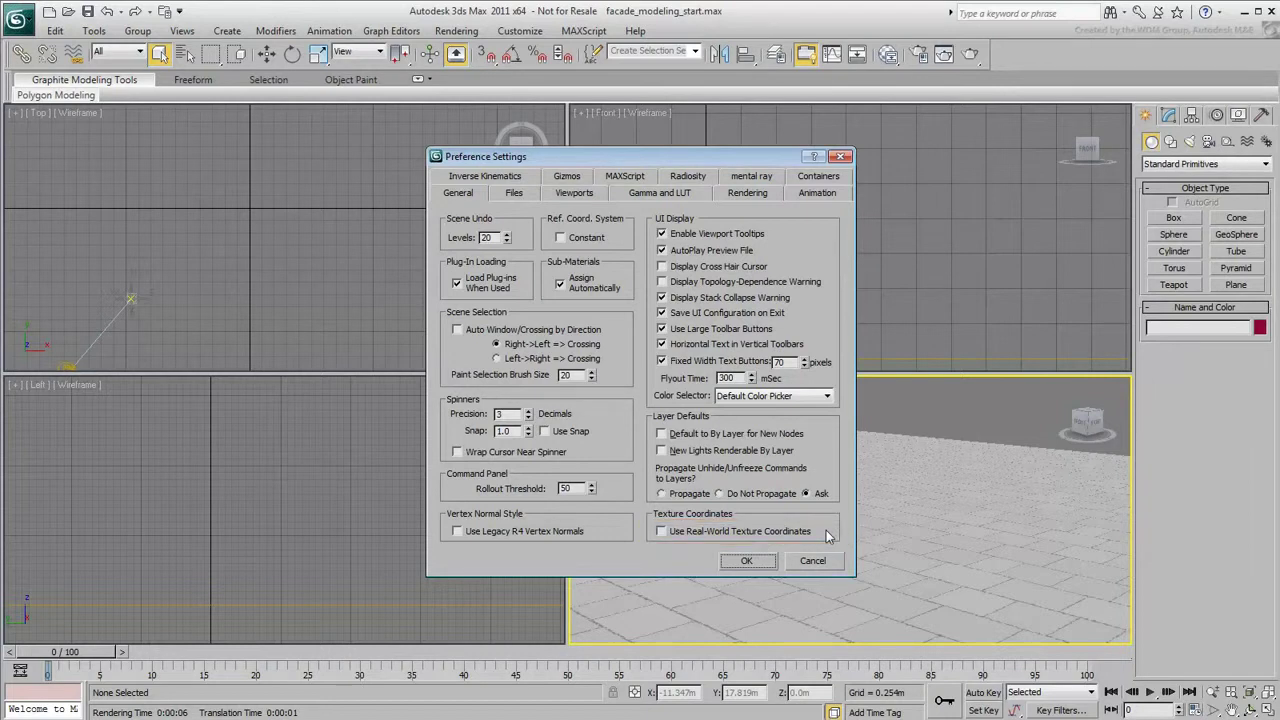
pyautogui.click(572, 195)
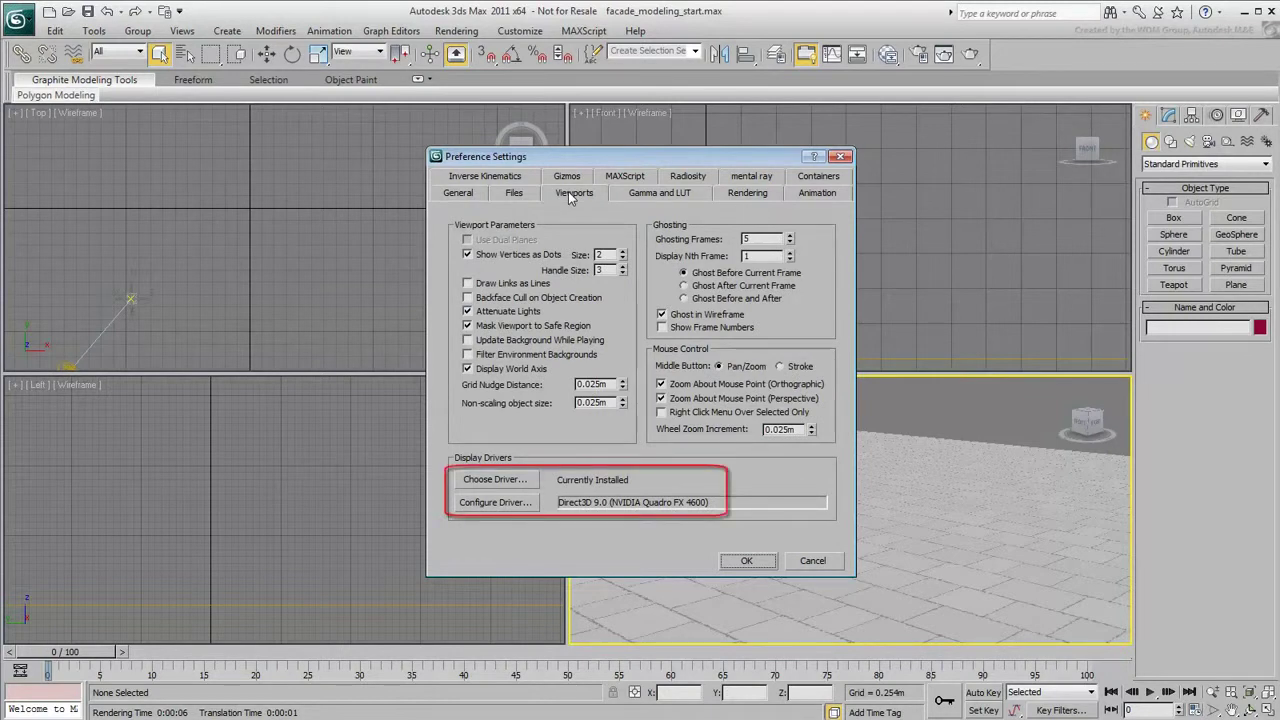
pyautogui.click(516, 506)
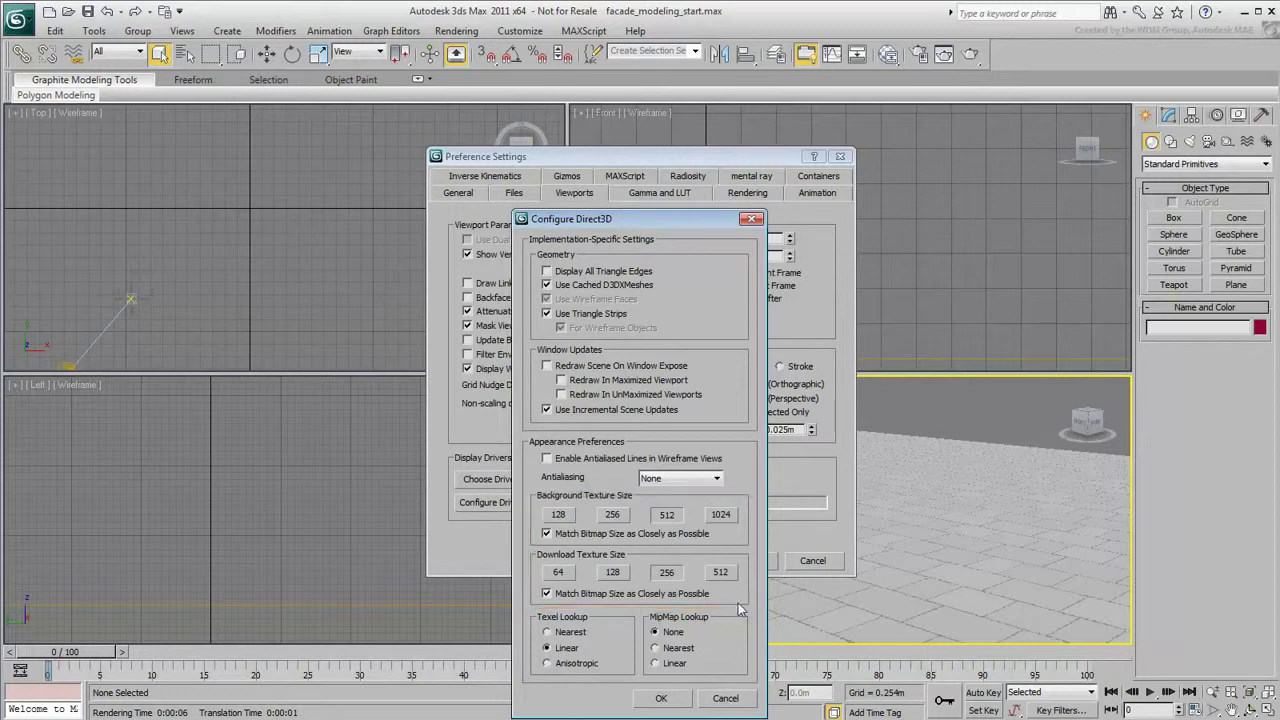
pyautogui.click(710, 704)
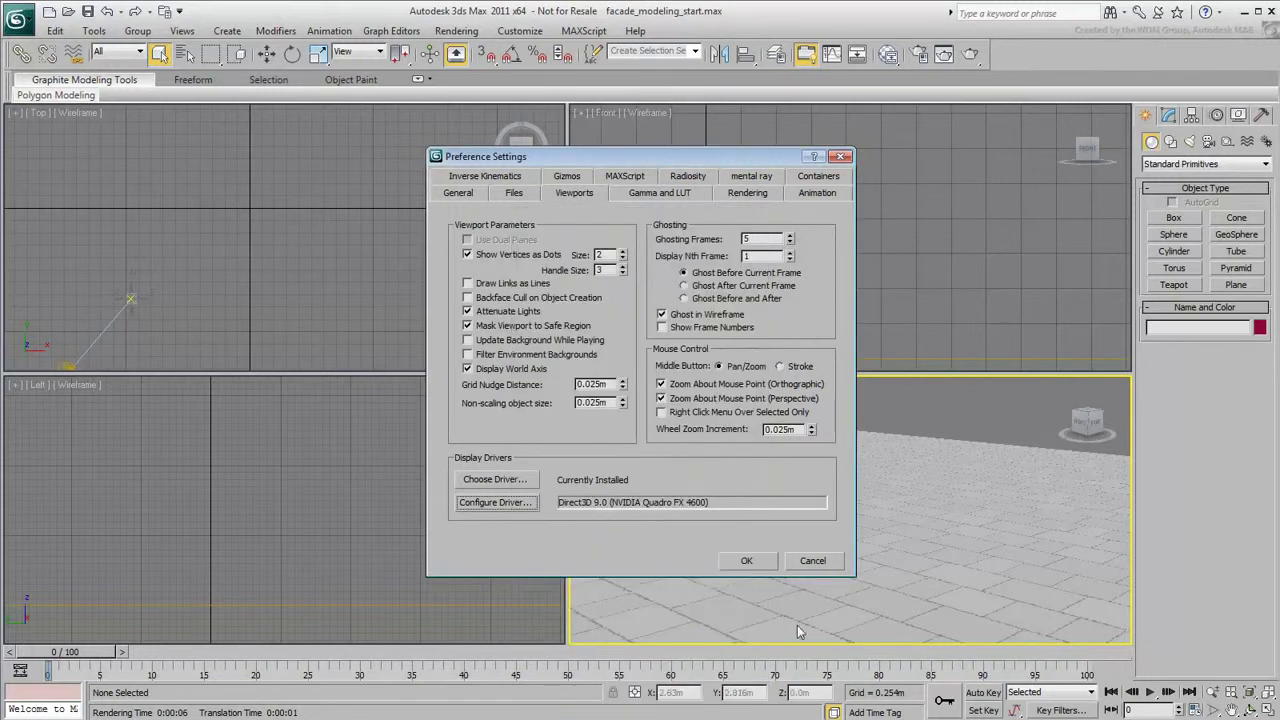
pyautogui.click(810, 561)
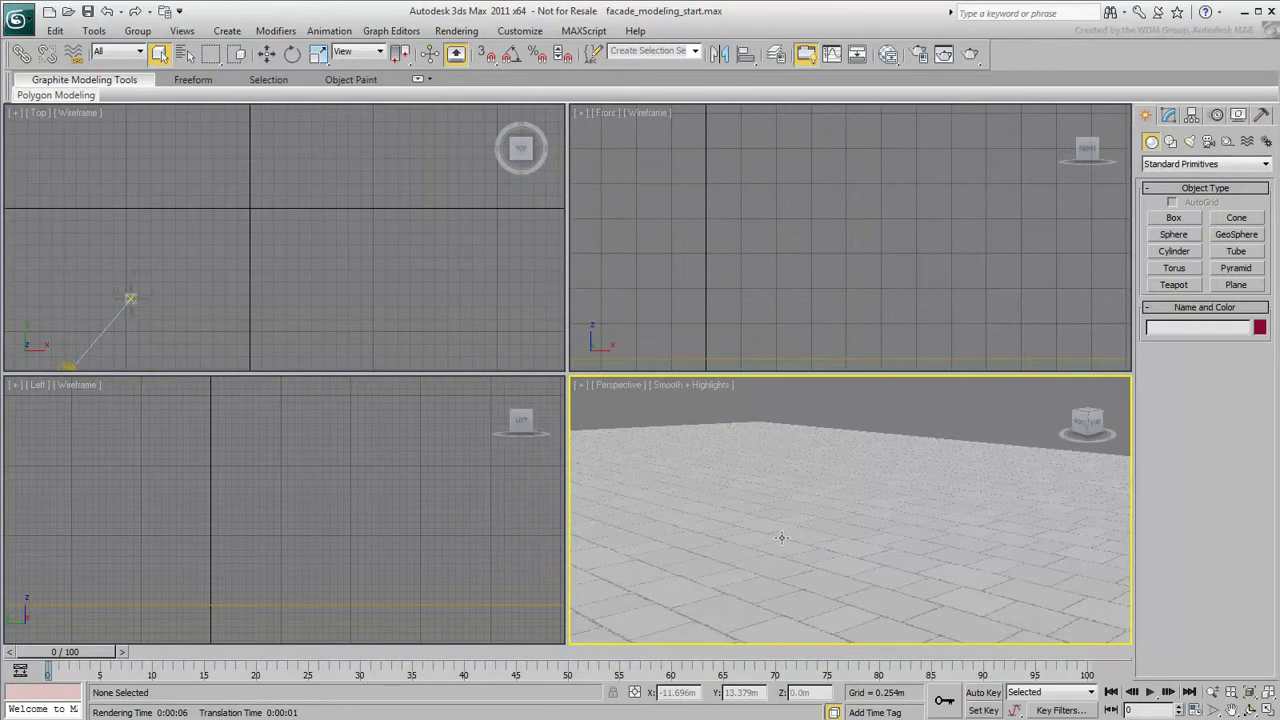
# View the reference image fac1.jpg from the Files folder to examine the facade's proportions, and close it.
pyautogui.click(465, 36)
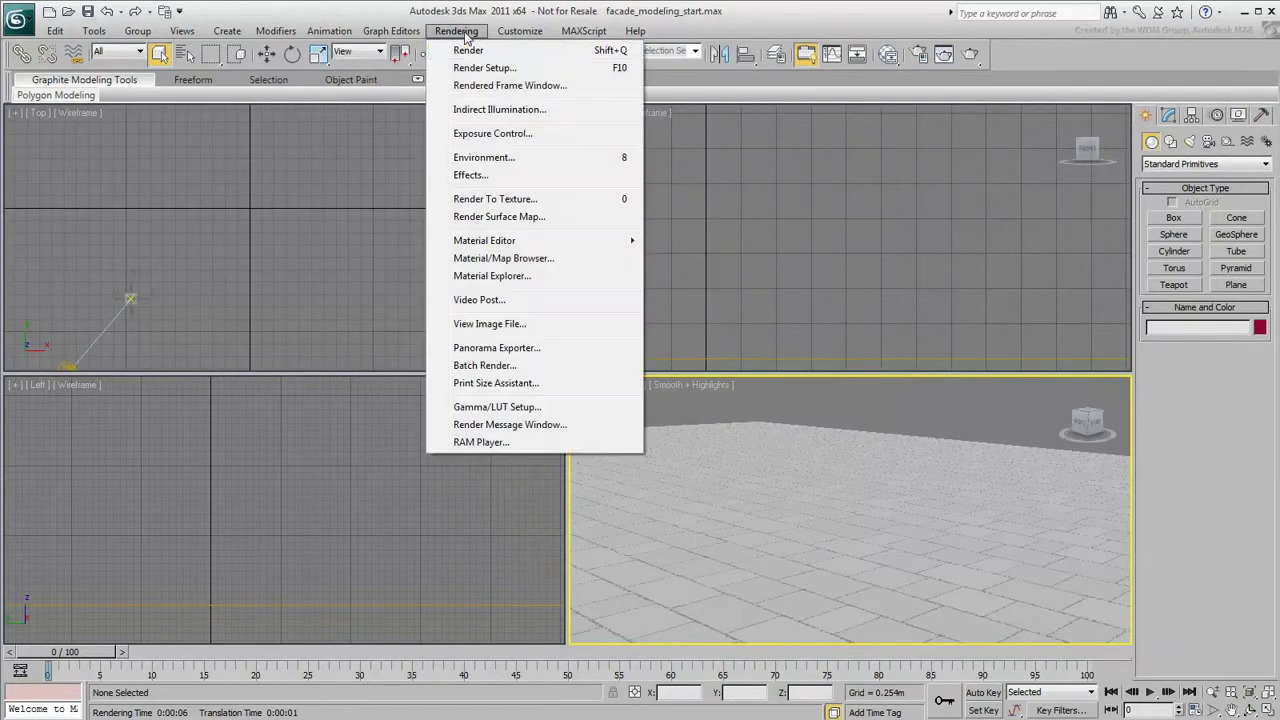
pyautogui.click(495, 326)
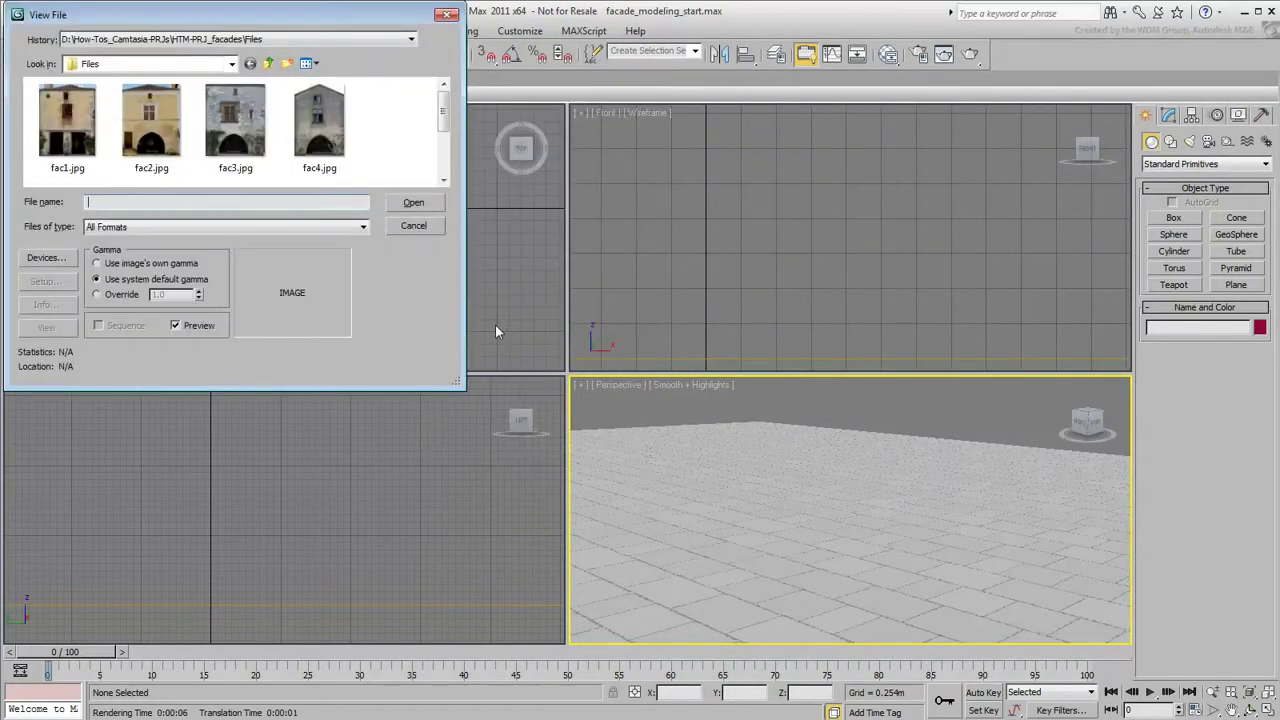
pyautogui.click(67, 120)
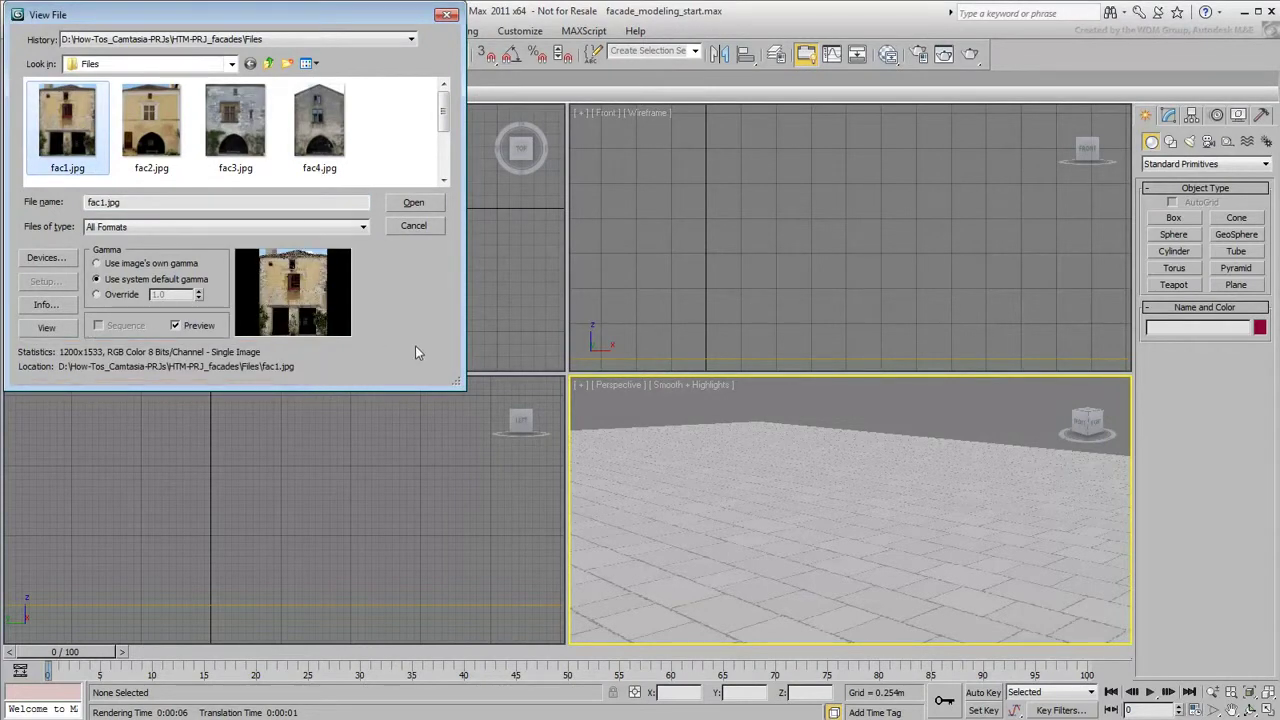
pyautogui.click(410, 203)
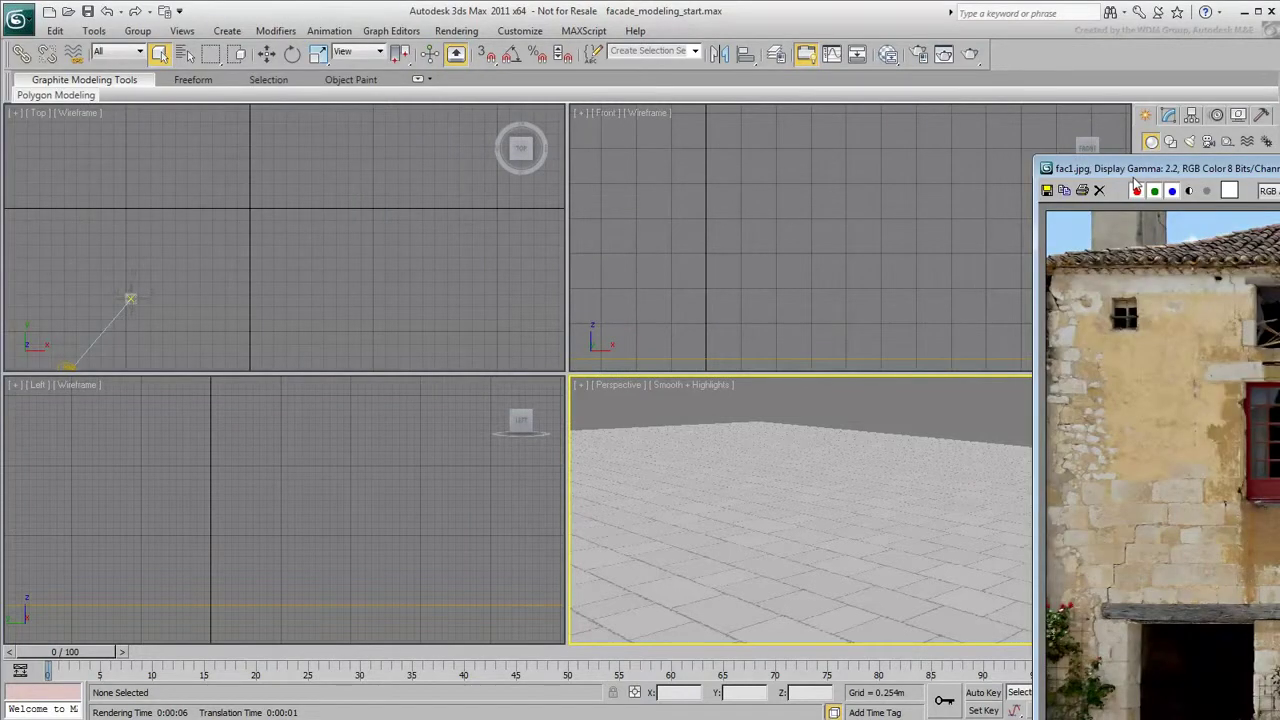
pyautogui.moveTo(1157, 169); pyautogui.dragTo(412, 47)
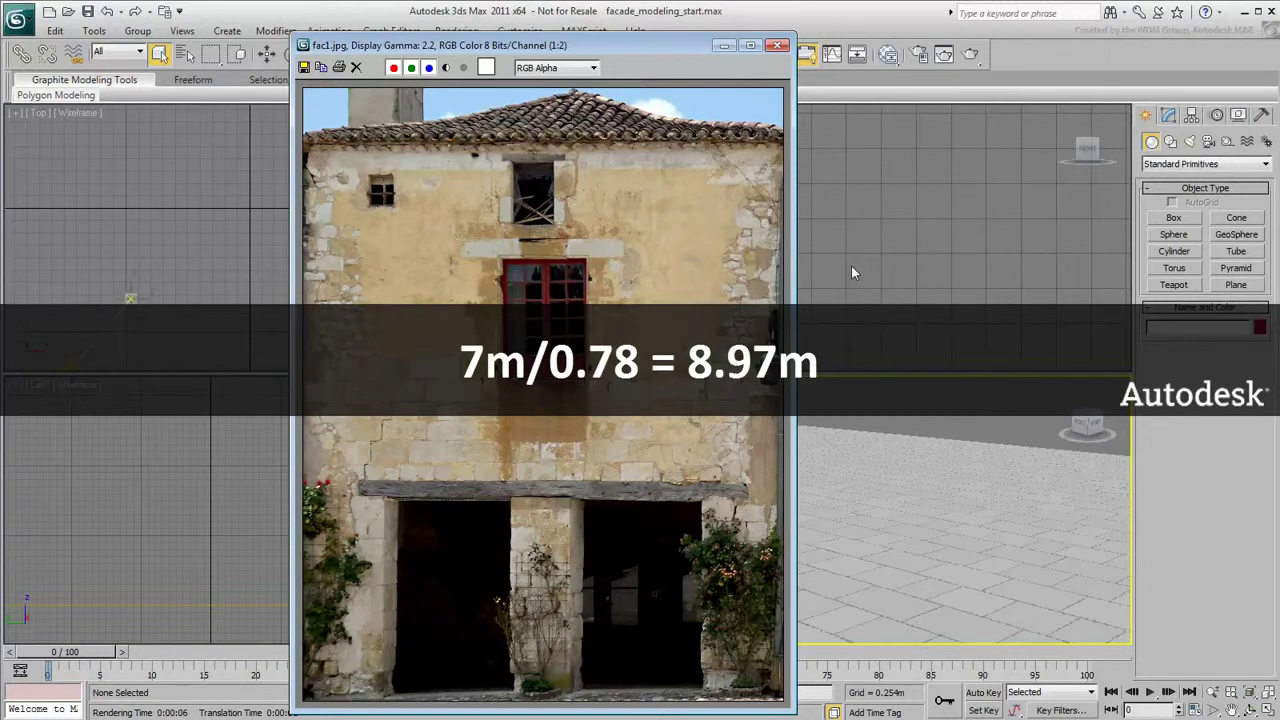
pyautogui.click(777, 46)
# Create a plane in the Front view with length 9 m, width 7 m and one segment in each direction.
pyautogui.click(1236, 285)
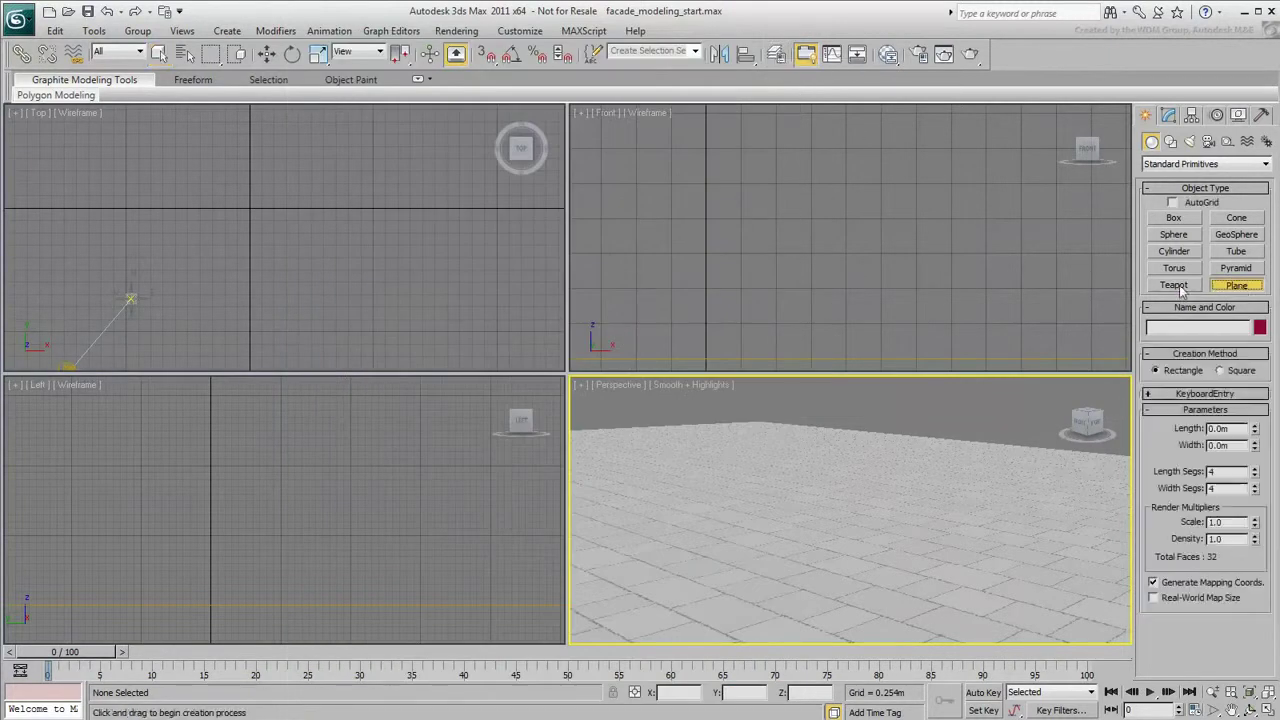
pyautogui.moveTo(781, 333)
pyautogui.mouseDown()
pyautogui.moveTo(800, 326)
pyautogui.moveTo(879, 179)
pyautogui.mouseUp()
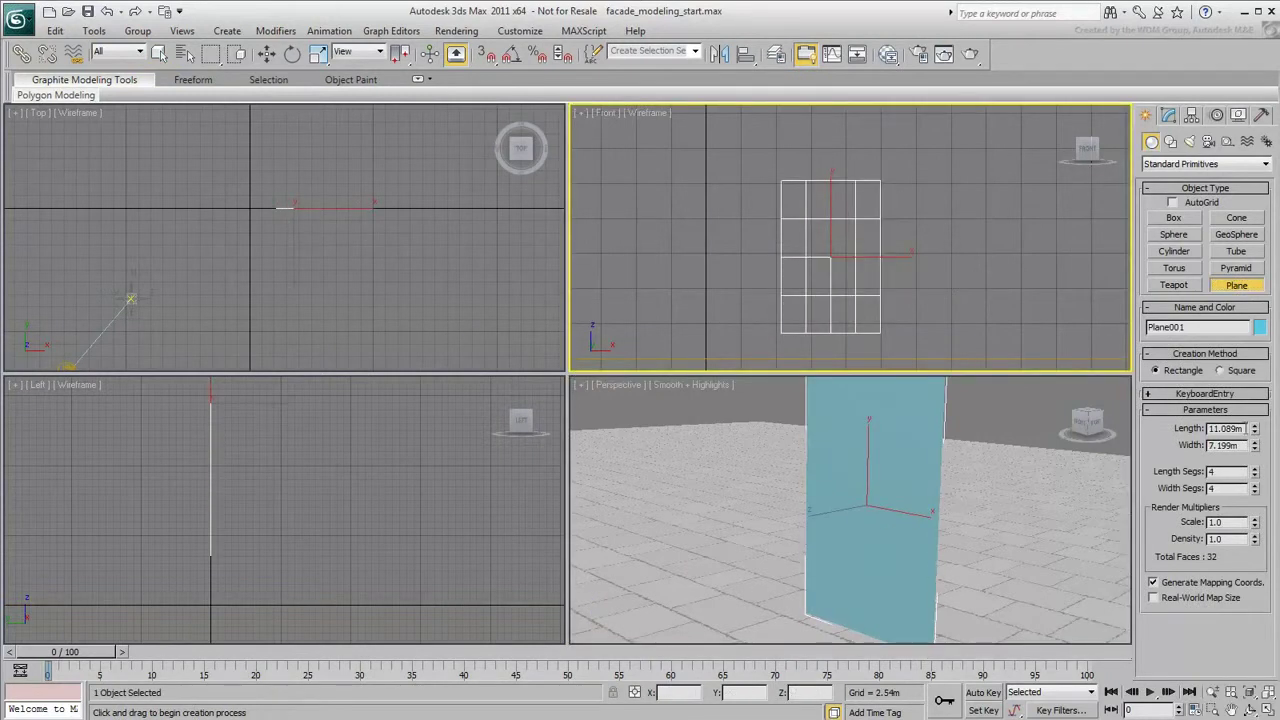
pyautogui.doubleClick(1243, 428)
pyautogui.write('9')
pyautogui.press('Tab')
pyautogui.write('7')
pyautogui.press('Return')
pyautogui.rightClick(1255, 474)
pyautogui.rightClick(1256, 490)
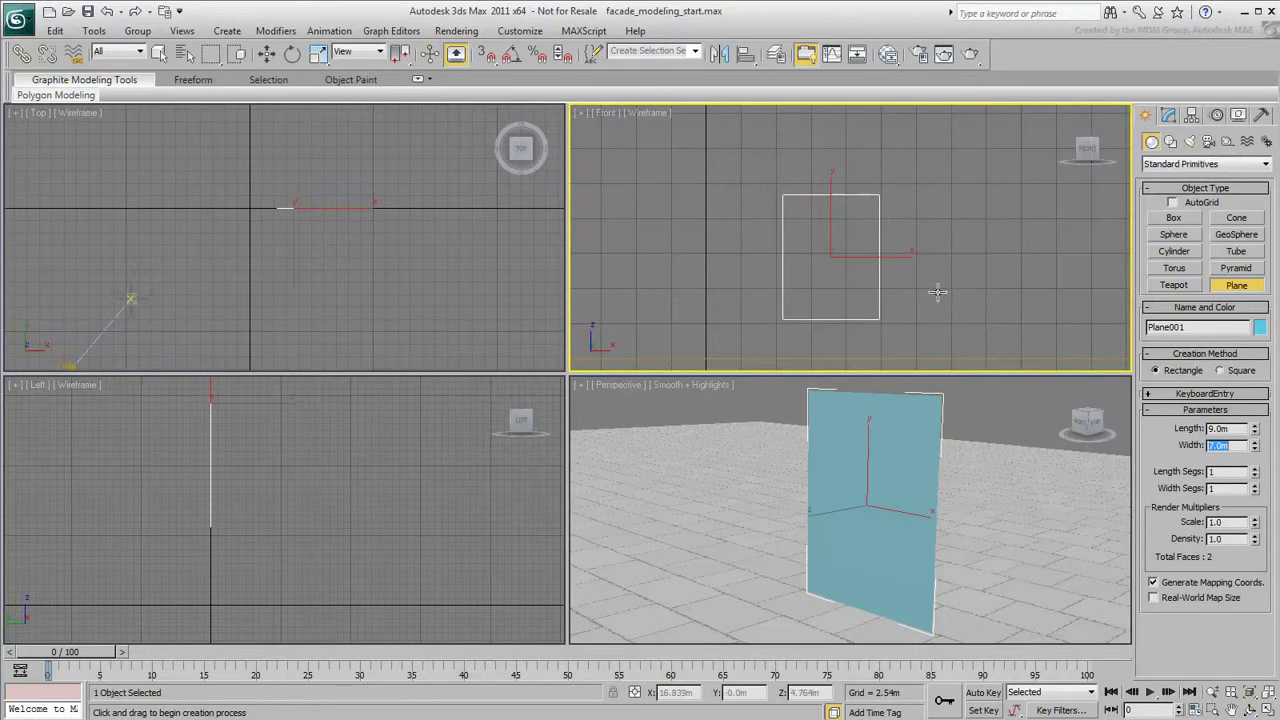
# Move only the plane's pivot down to the middle of its bottom edge.
pyautogui.click(1190, 117)
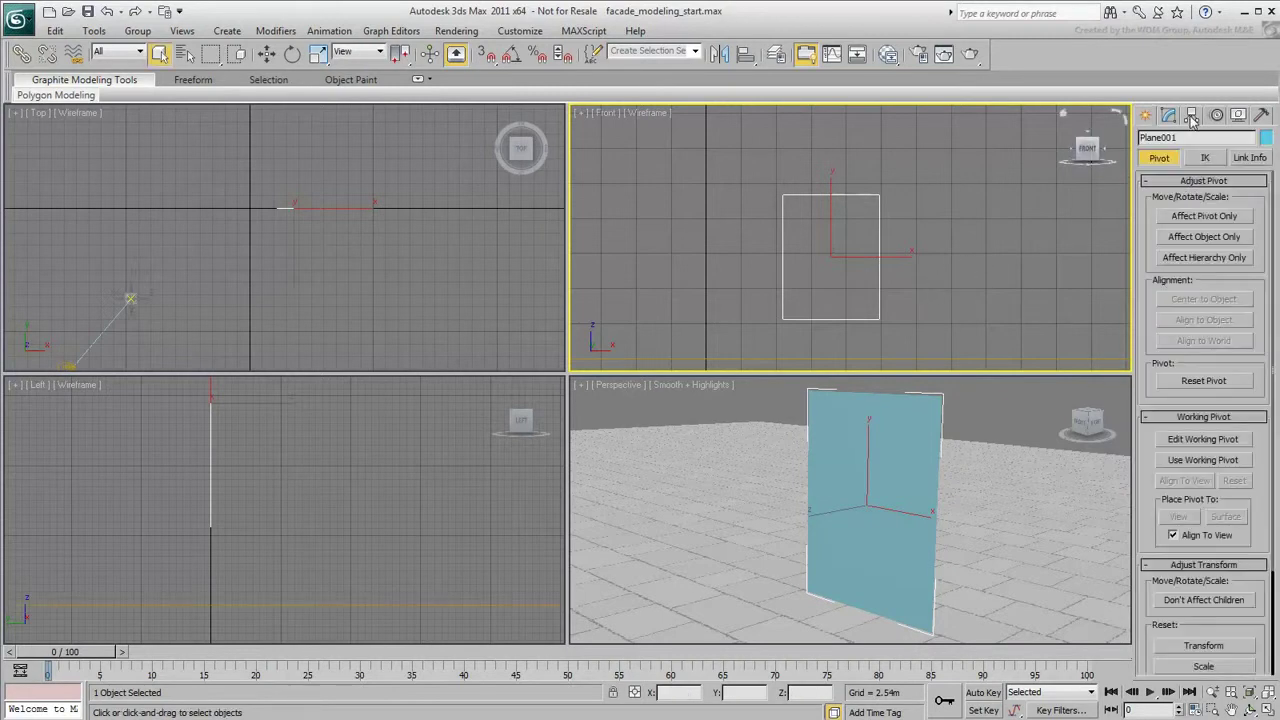
pyautogui.click(1202, 218)
pyautogui.rightClick(843, 214)
pyautogui.click(849, 225)
pyautogui.moveTo(833, 212); pyautogui.dragTo(833, 269)
pyautogui.click(1204, 217)
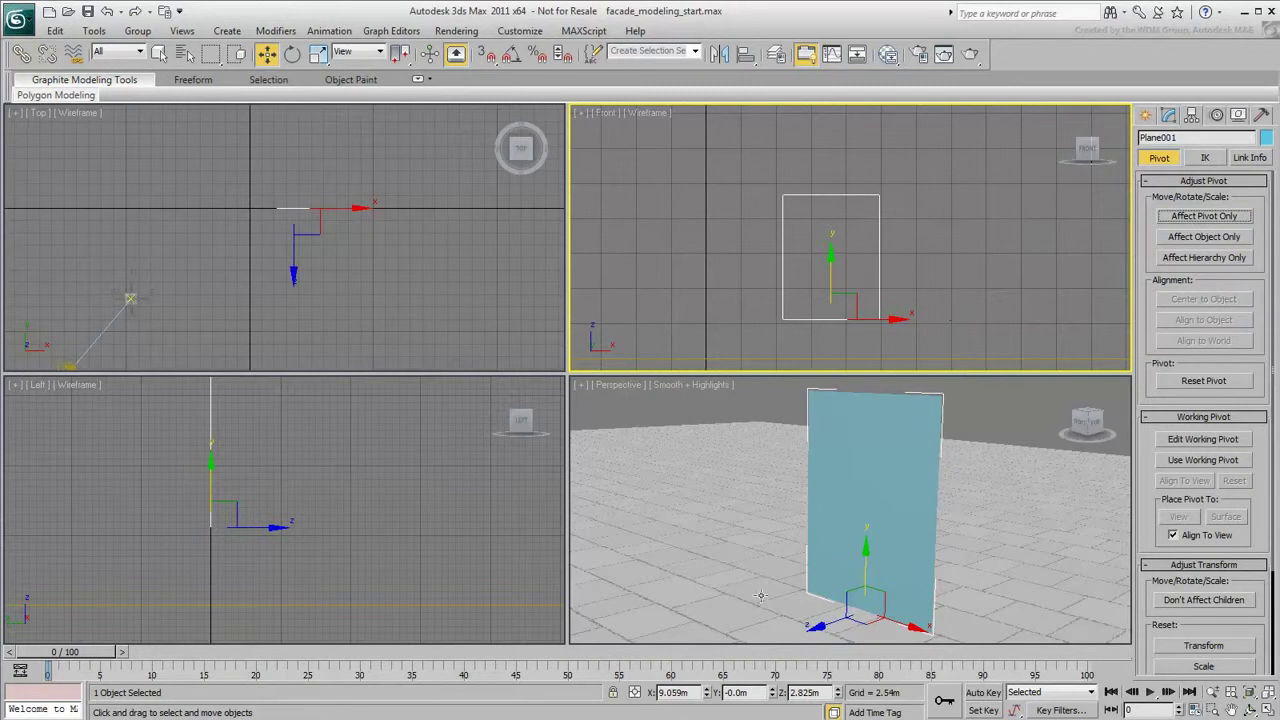
# Place the plane at the world origin by setting its X, Y and Z position to 0.
pyautogui.rightClick(707, 693)
pyautogui.rightClick(773, 693)
pyautogui.rightClick(838, 693)
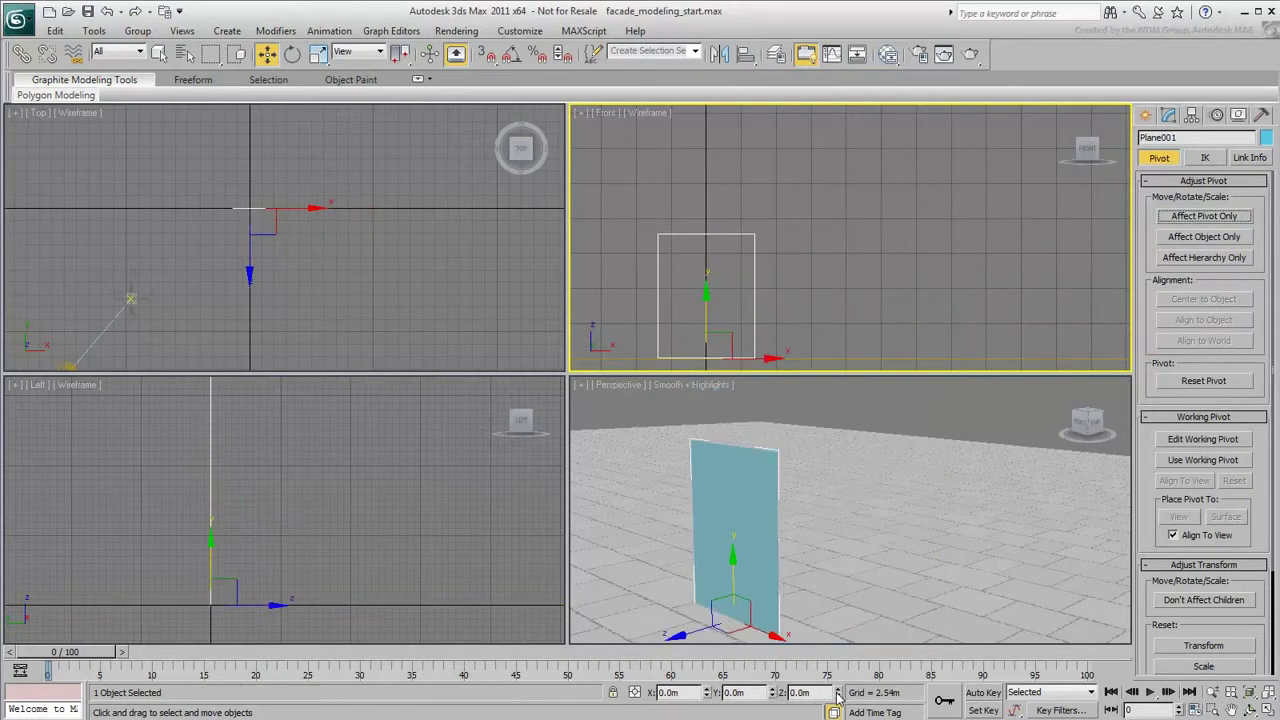
# Convert the plane to an Editable Poly and rename it Facade1.
pyautogui.rightClick(747, 282)
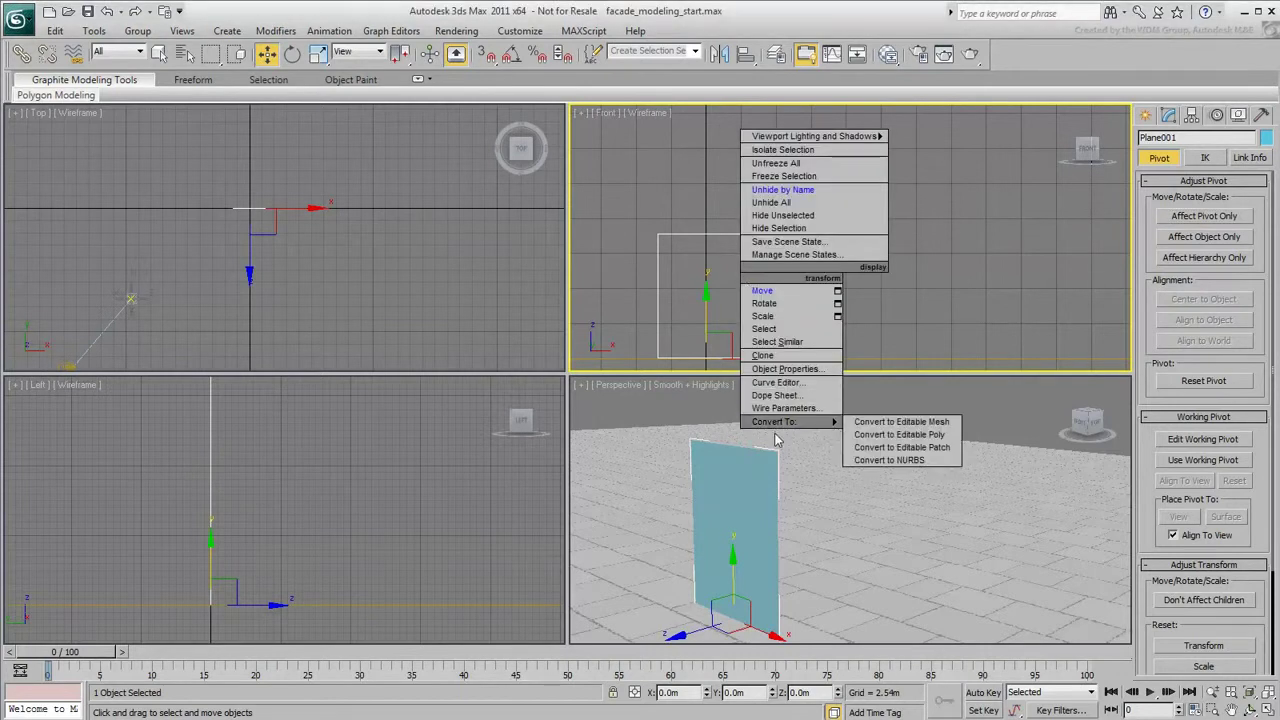
pyautogui.click(927, 435)
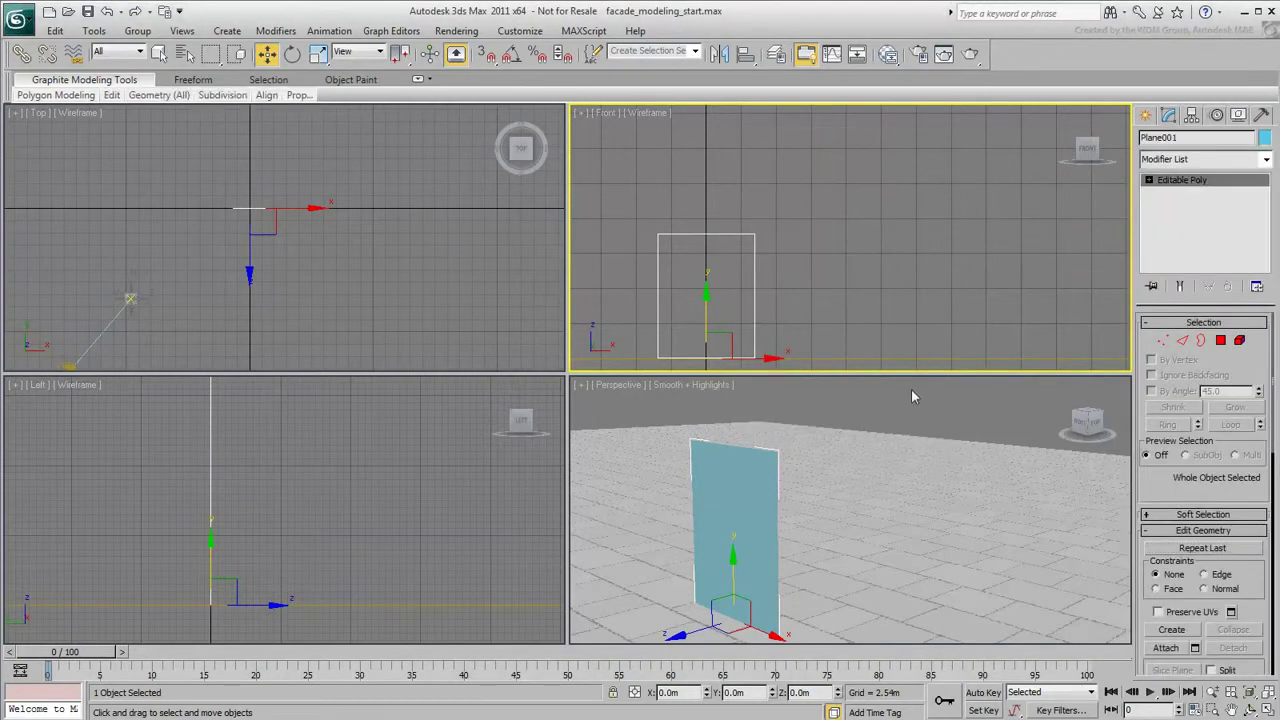
pyautogui.click(1192, 138)
pyautogui.write('Facade1')
# Add an Arch & Design material in the Slate Material Editor and apply the Matte Finish template to it.
pyautogui.click(889, 54)
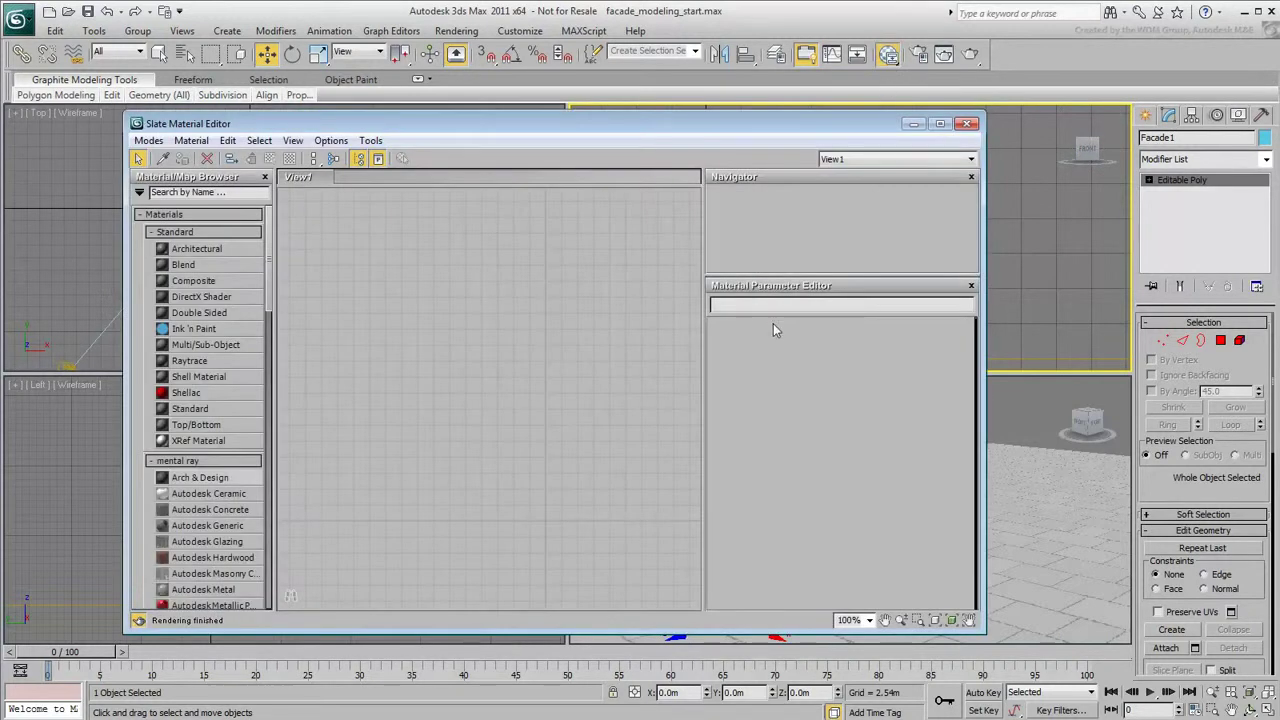
pyautogui.moveTo(603, 302); pyautogui.dragTo(612, 240)
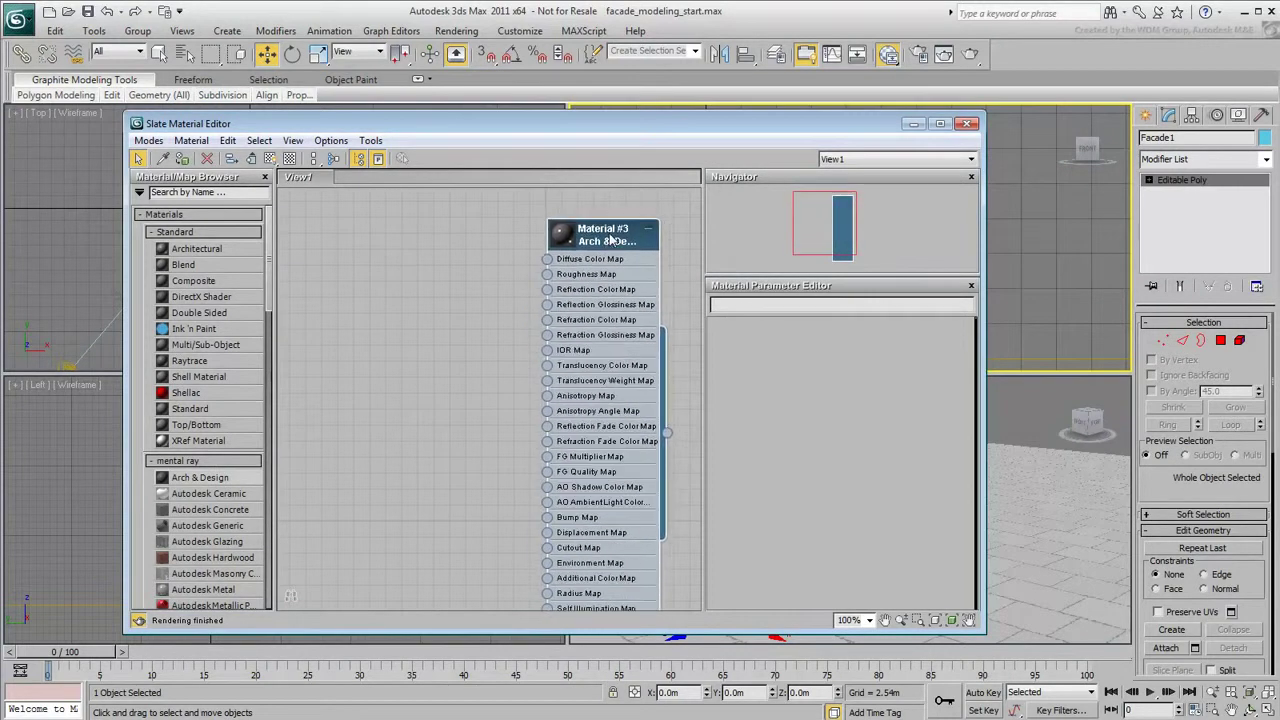
pyautogui.doubleClick(612, 240)
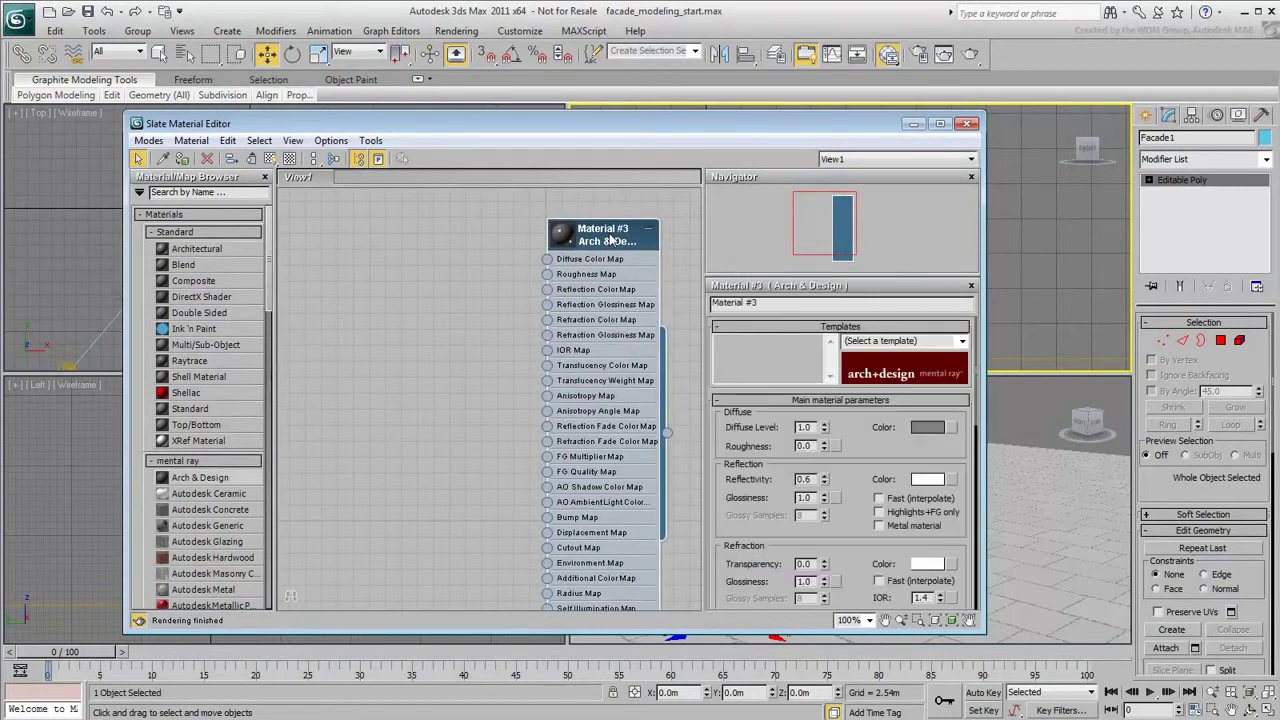
pyautogui.click(960, 342)
pyautogui.click(873, 367)
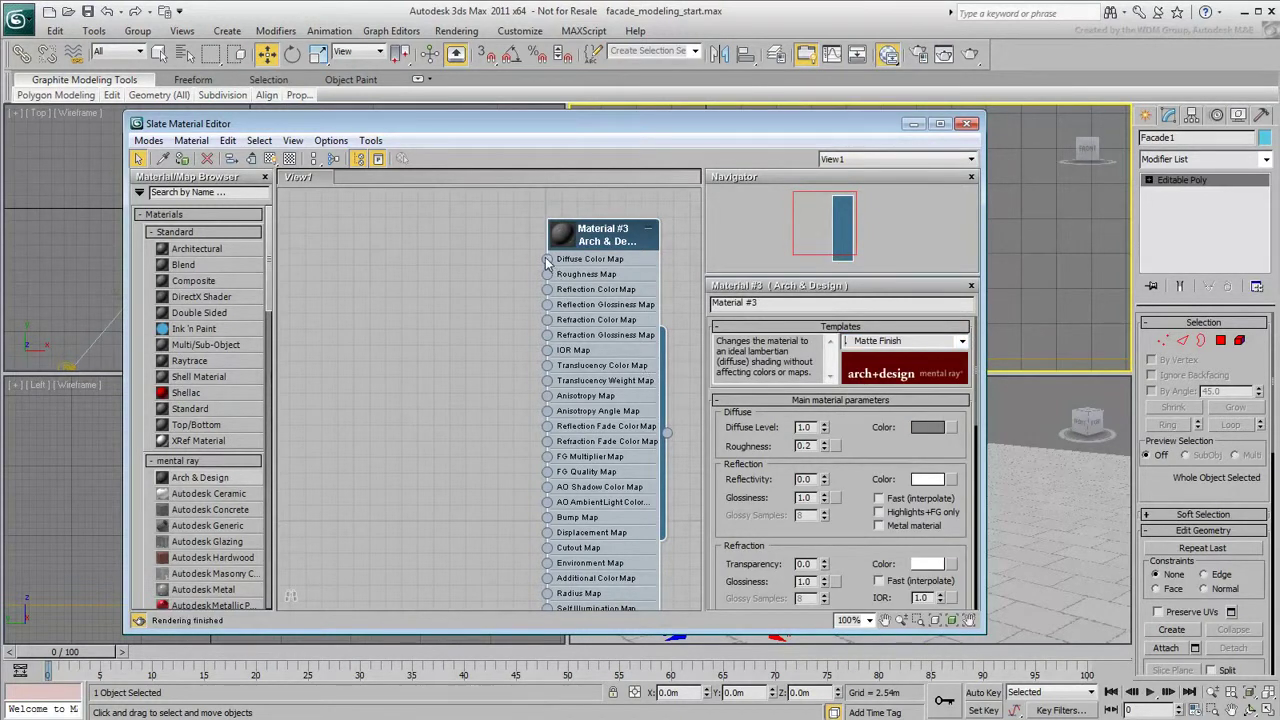
# Assign fac1.jpg as a Bitmap to the material's Diffuse Color Map and connect the same bitmap to its Bump Map.
pyautogui.moveTo(547, 260); pyautogui.dragTo(428, 370)
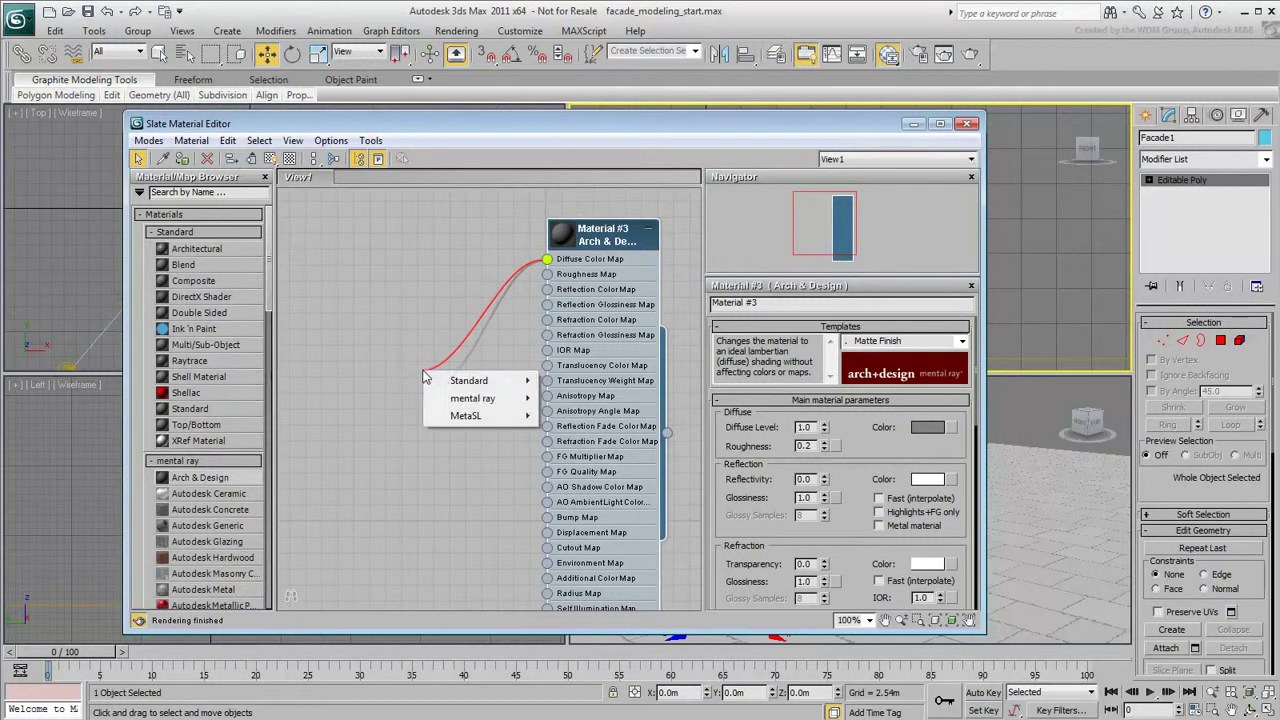
pyautogui.moveTo(444, 383)
pyautogui.click(567, 380)
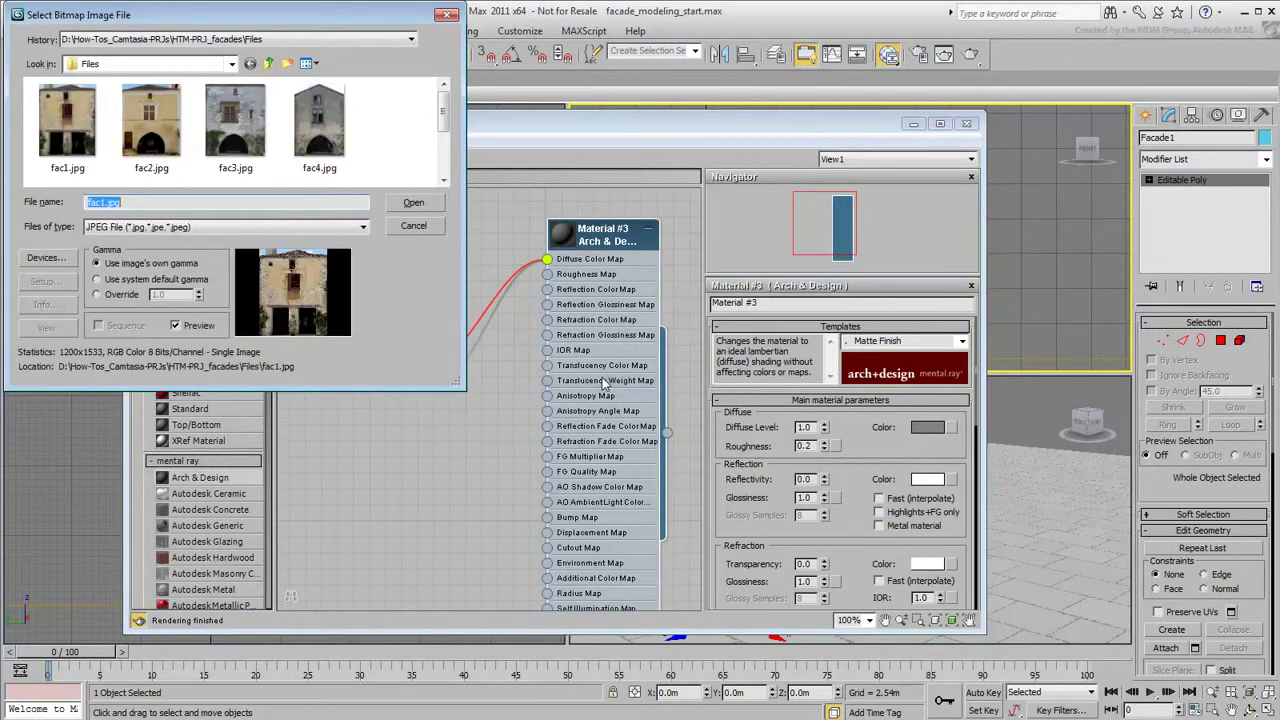
pyautogui.click(83, 150)
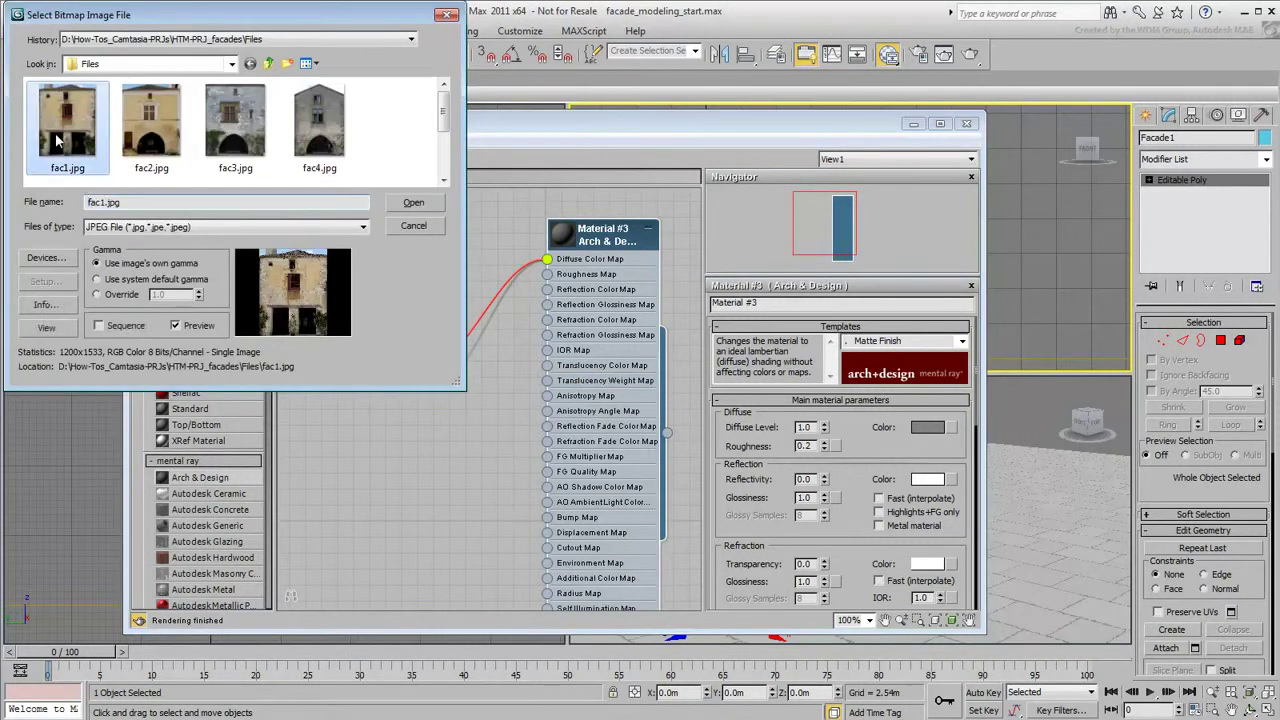
pyautogui.click(418, 205)
pyautogui.moveTo(445, 378); pyautogui.dragTo(547, 517)
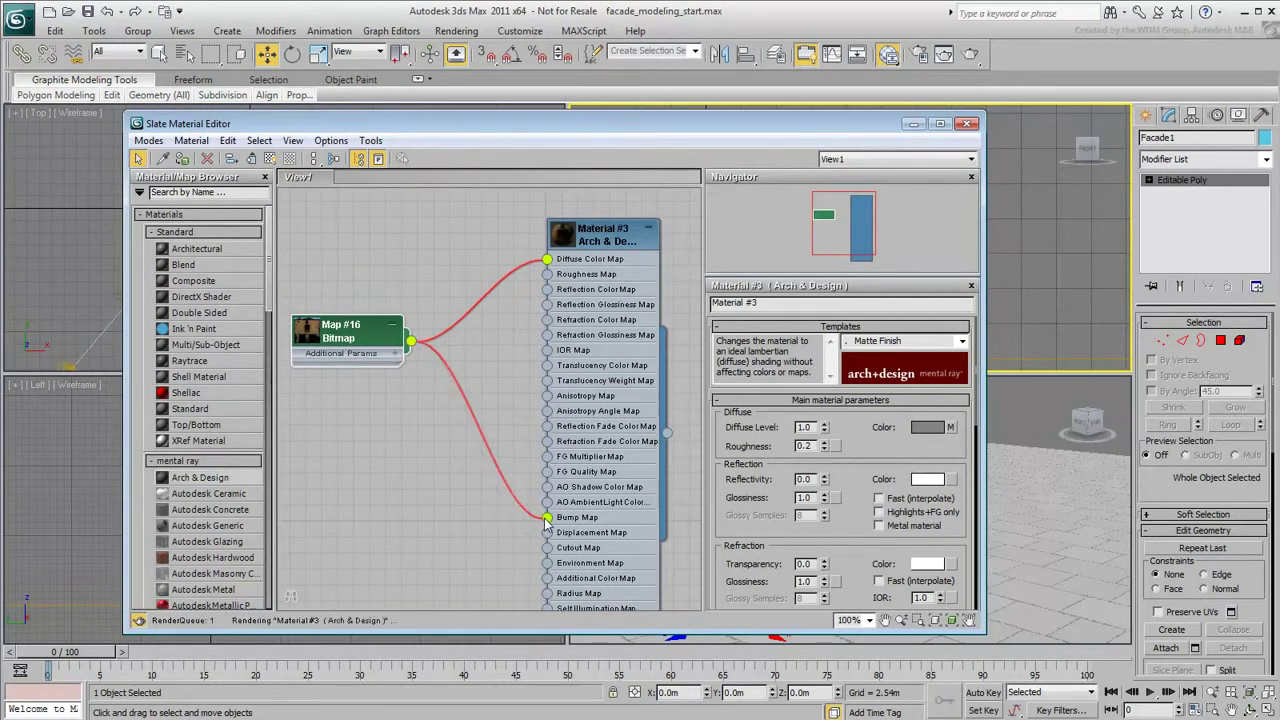
# Set the material's bump amount to 0.55 in the special purpose maps.
pyautogui.moveTo(780, 520); pyautogui.dragTo(788, 96)
pyautogui.doubleClick(838, 528)
pyautogui.write('0.55')
pyautogui.press('Return')
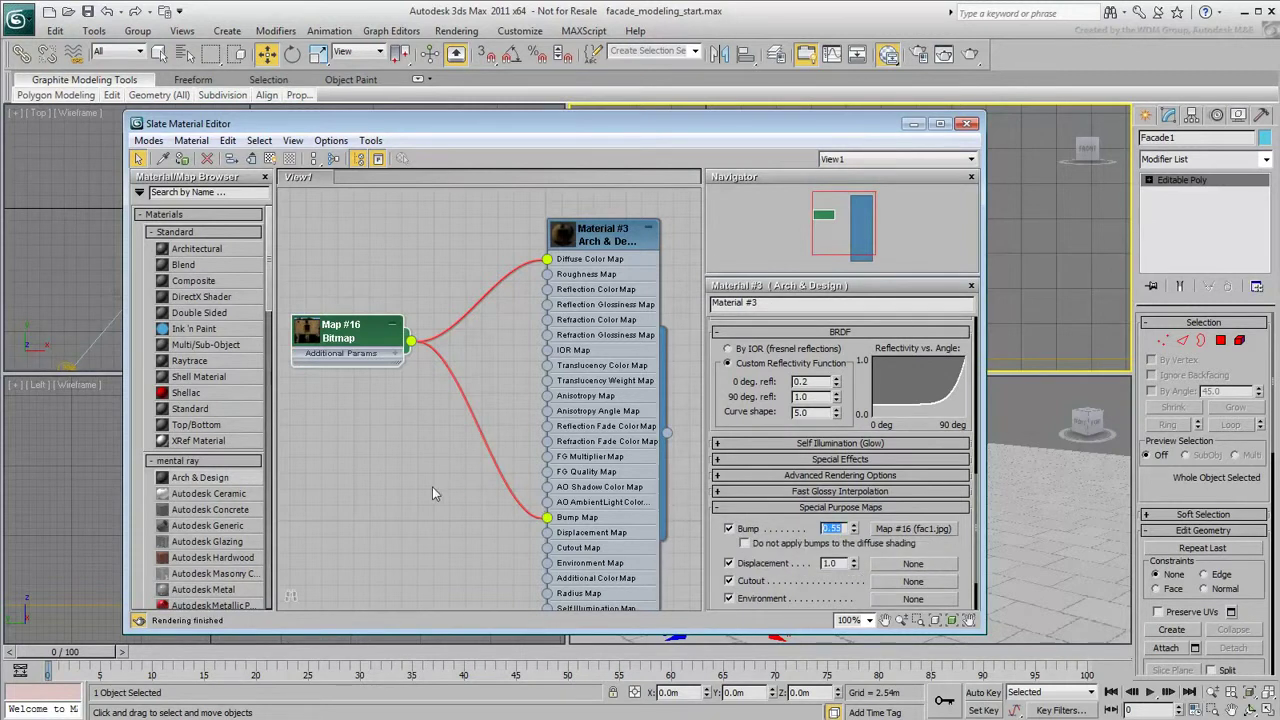
# Apply the material to the Facade1 plane, show its texture in the viewport, and close the material editor.
pyautogui.moveTo(680, 131); pyautogui.dragTo(401, 129)
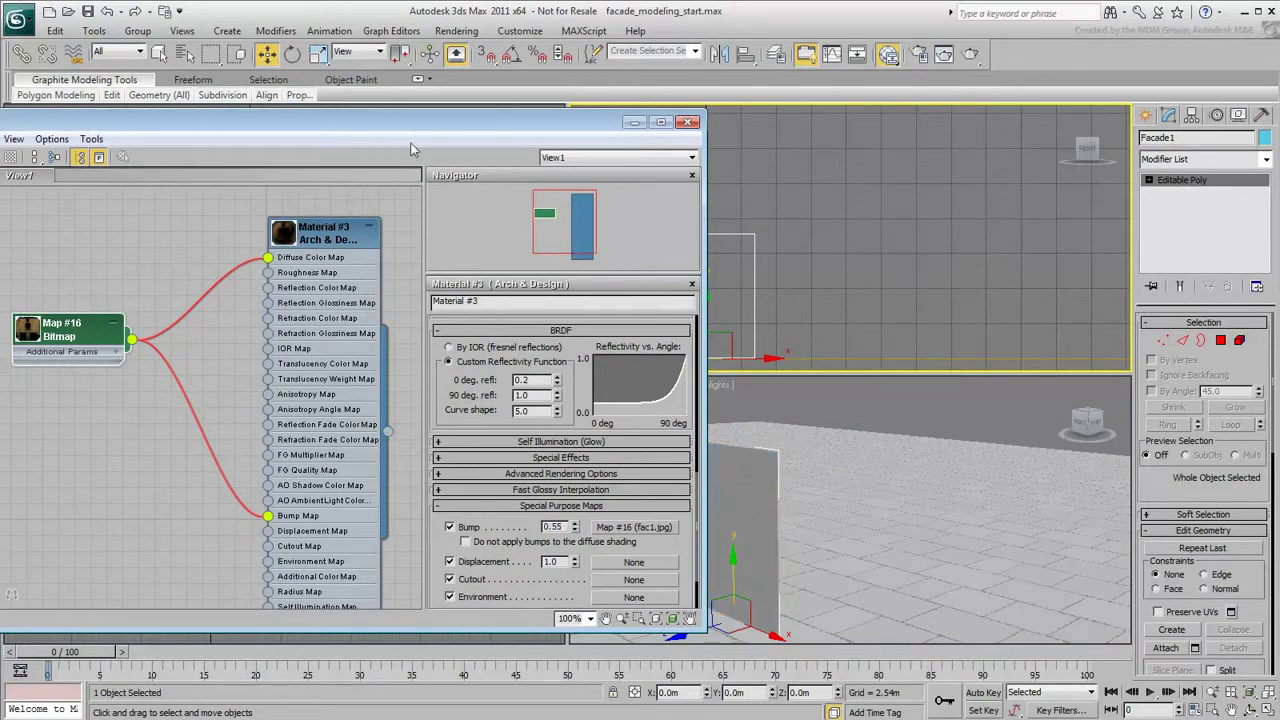
pyautogui.moveTo(388, 130); pyautogui.dragTo(668, 132)
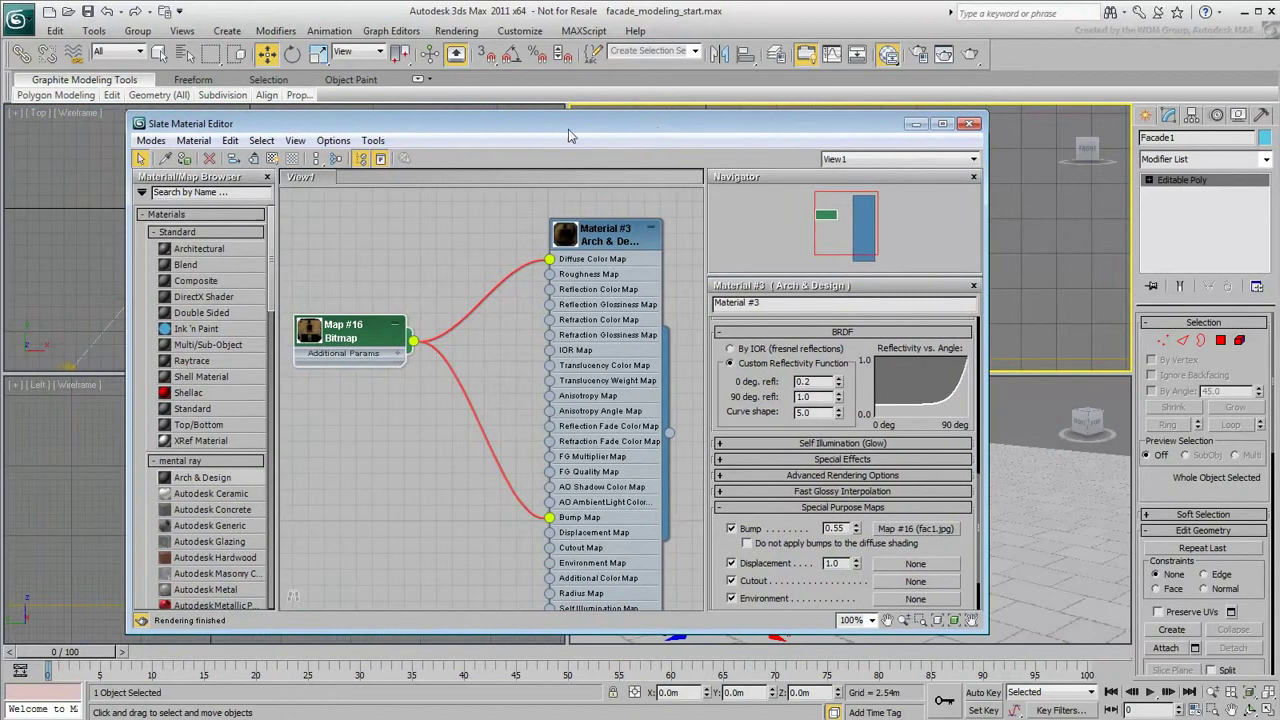
pyautogui.click(273, 158)
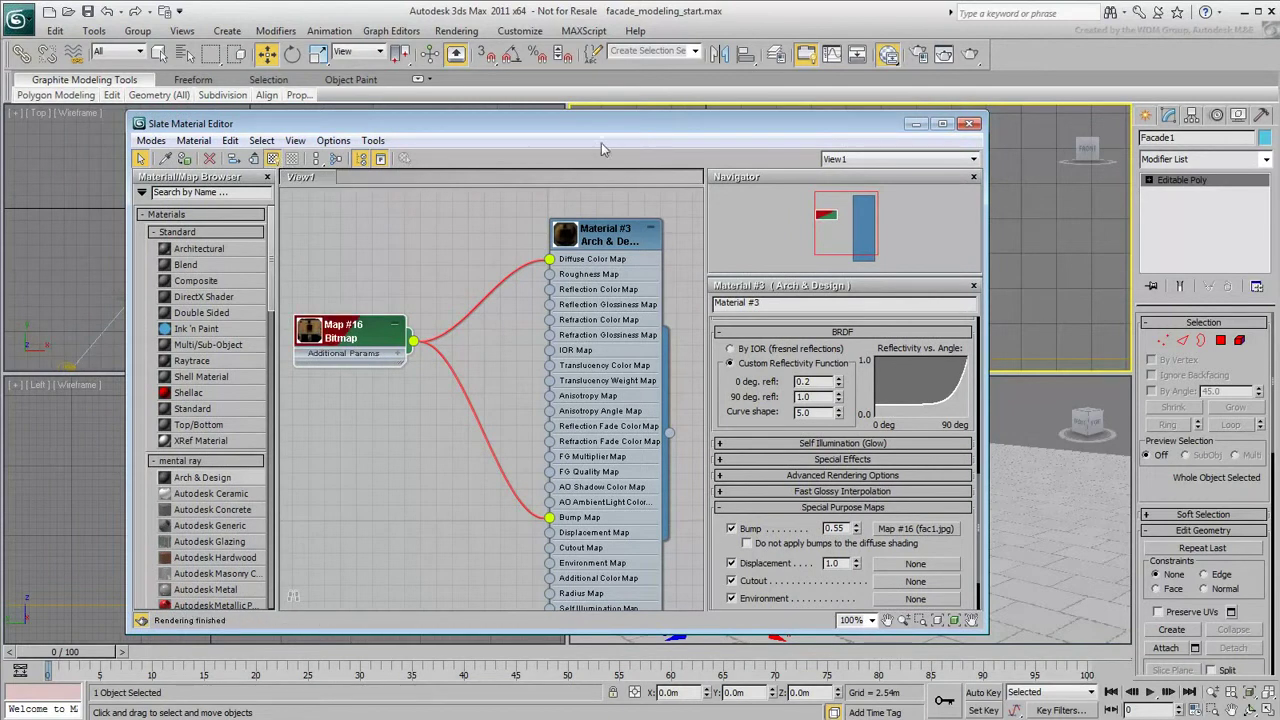
pyautogui.click(969, 125)
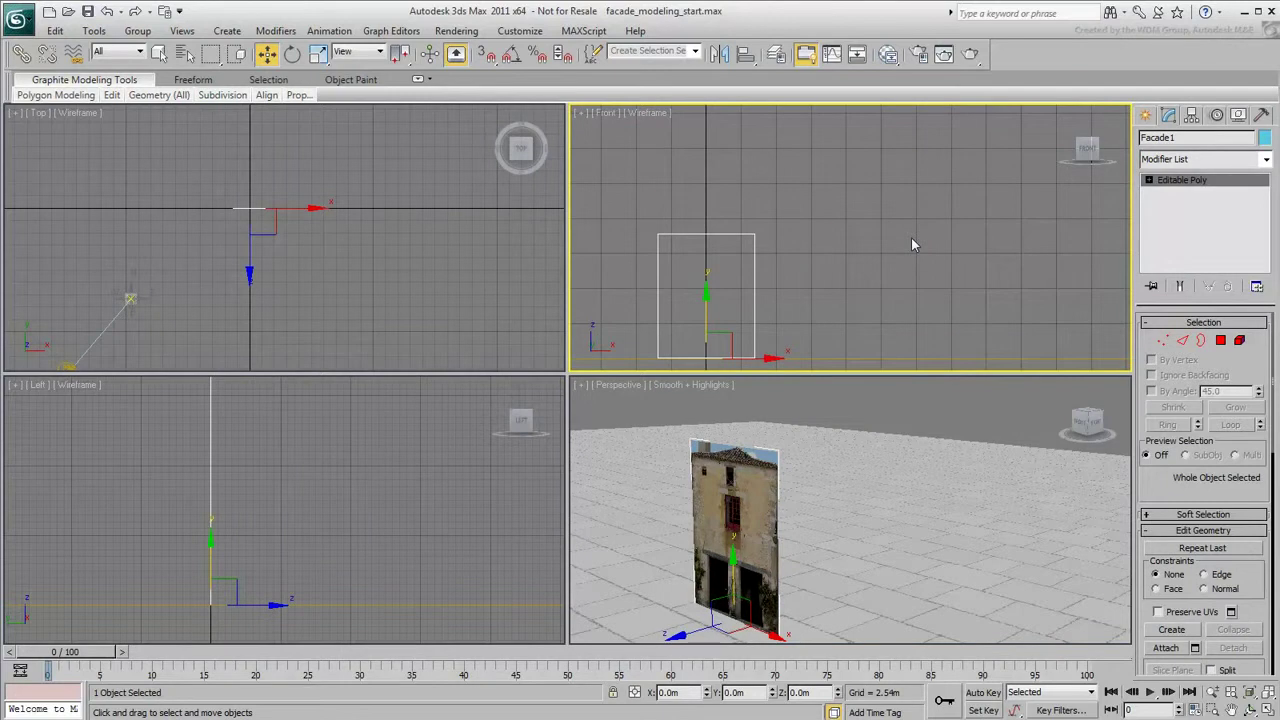
# Display the Front view shaded with edged faces, and turn on edged faces in the Perspective view.
pyautogui.press('F3')
pyautogui.press('F4')
pyautogui.rightClick(855, 435)
pyautogui.press('F4')
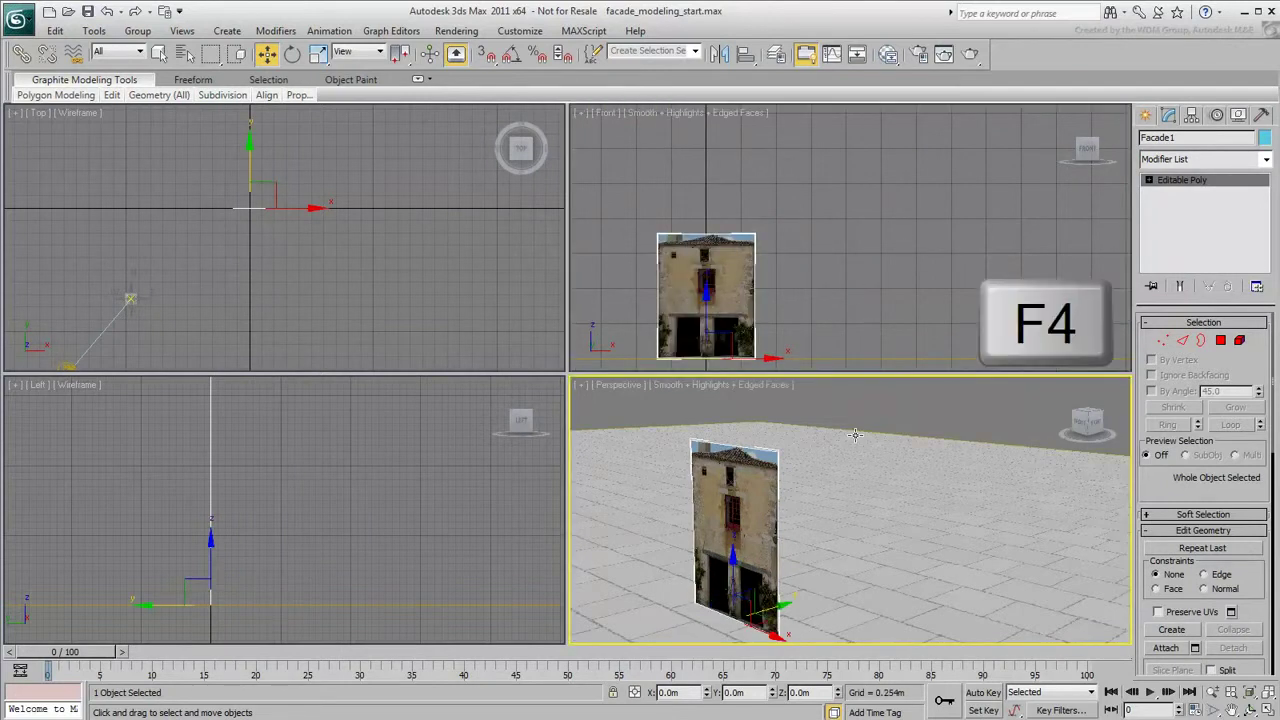
# Maximize the Front view with the facade centered, and expand the Graphite Modeling Tools ribbon.
pyautogui.rightClick(854, 298)
pyautogui.hotkey('alt', 'w')
pyautogui.moveTo(386, 427); pyautogui.dragTo(658, 364, button='middle')
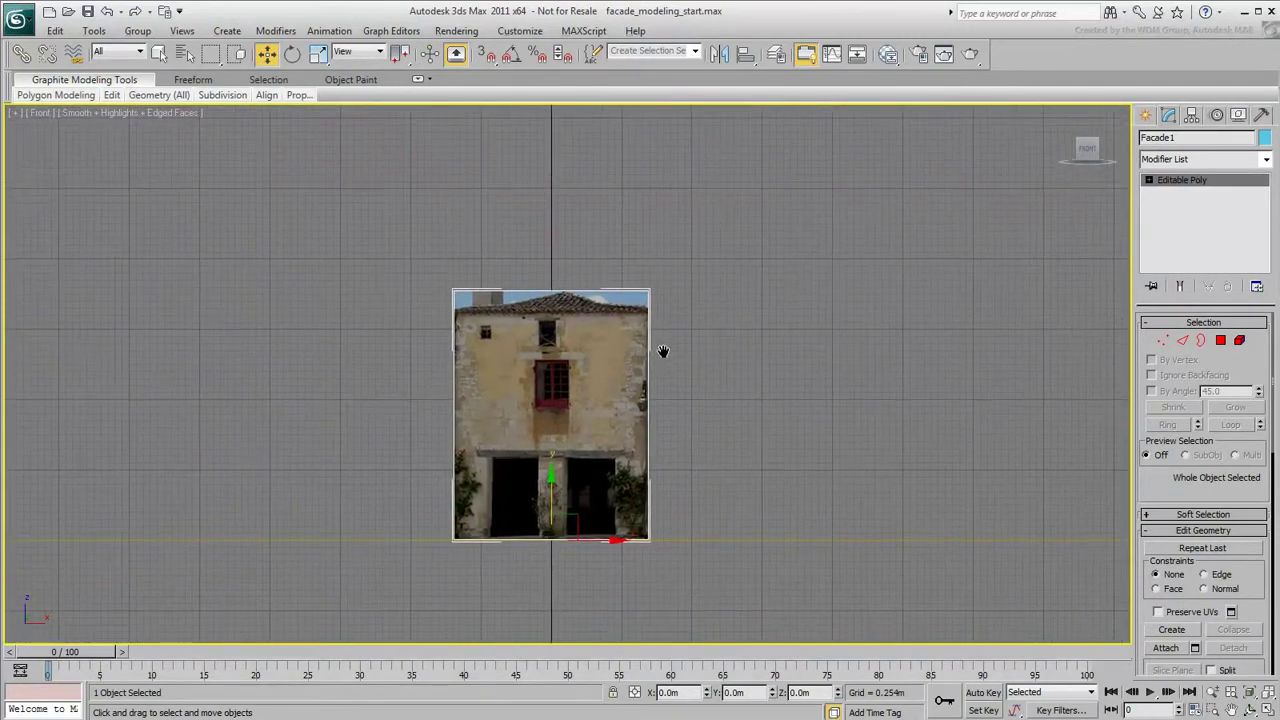
pyautogui.click(418, 80)
pyautogui.scroll(3, 686, 362)
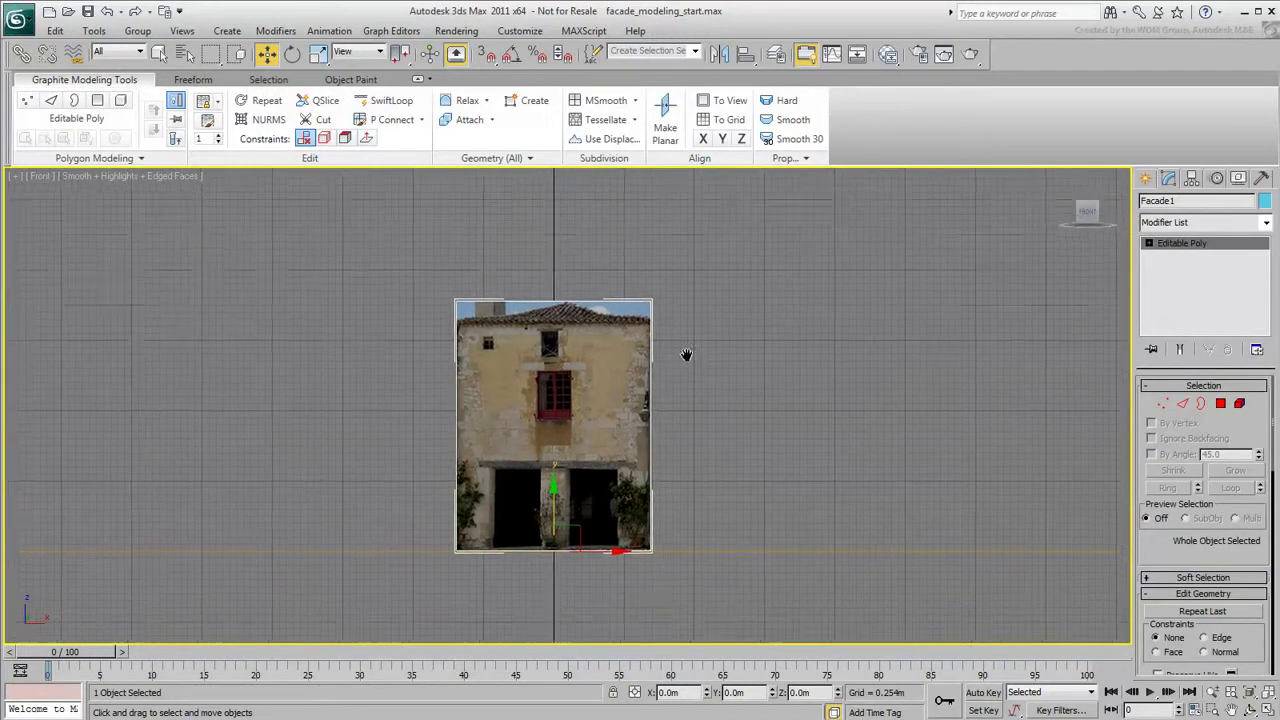
# Try moving the facade plane's top edge vertically at edge level to test how the texture reacts, and leave edge level.
pyautogui.moveTo(686, 414); pyautogui.dragTo(724, 391, button='middle')
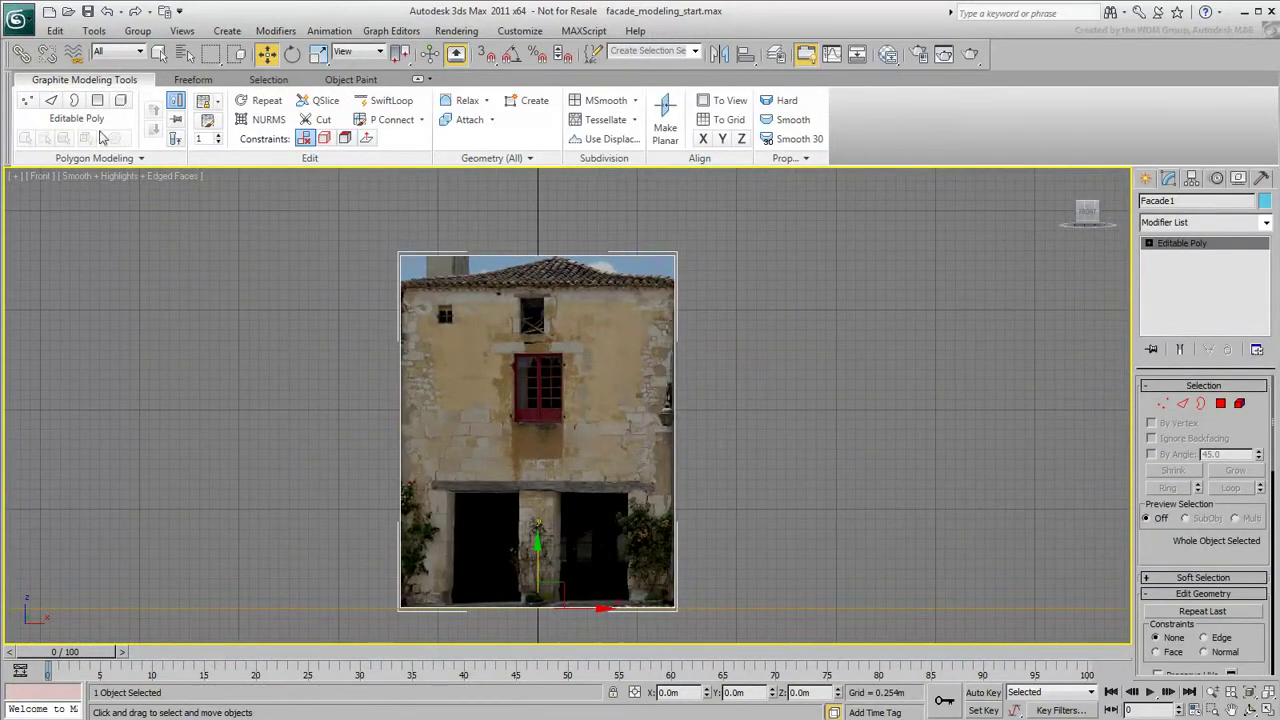
pyautogui.click(52, 101)
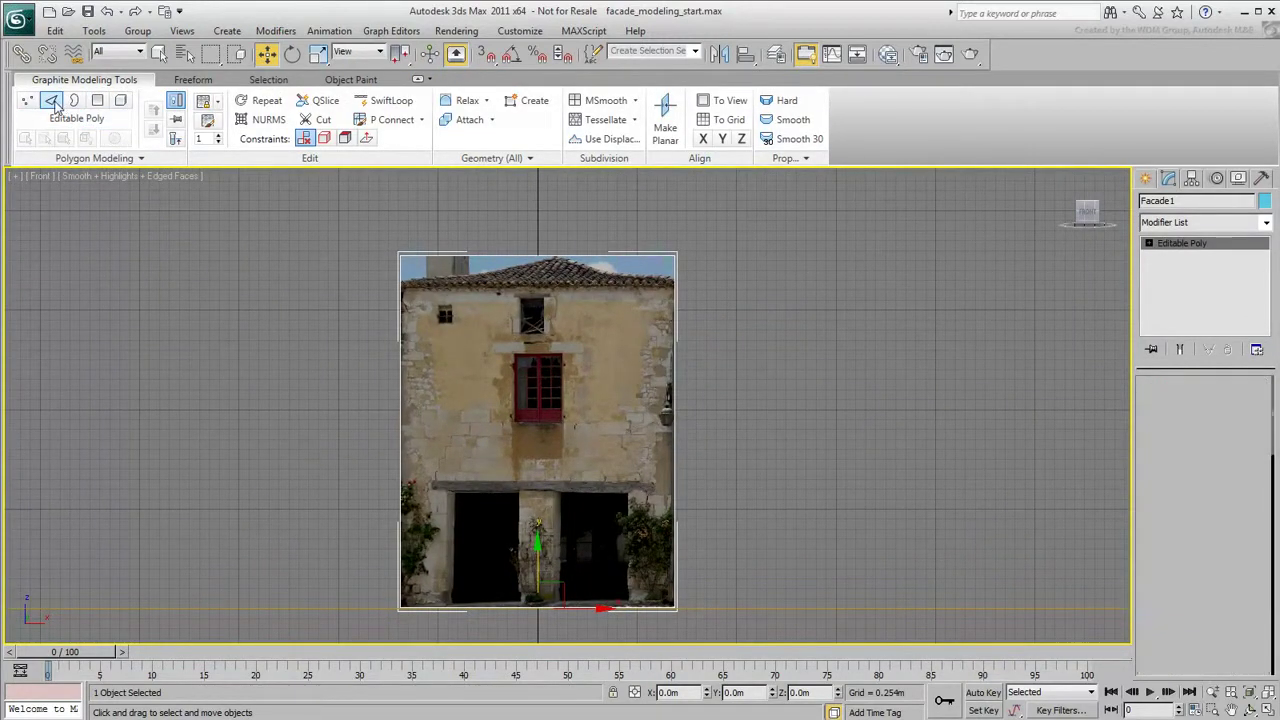
pyautogui.click(513, 256)
pyautogui.moveTo(535, 207); pyautogui.dragTo(538, 252)
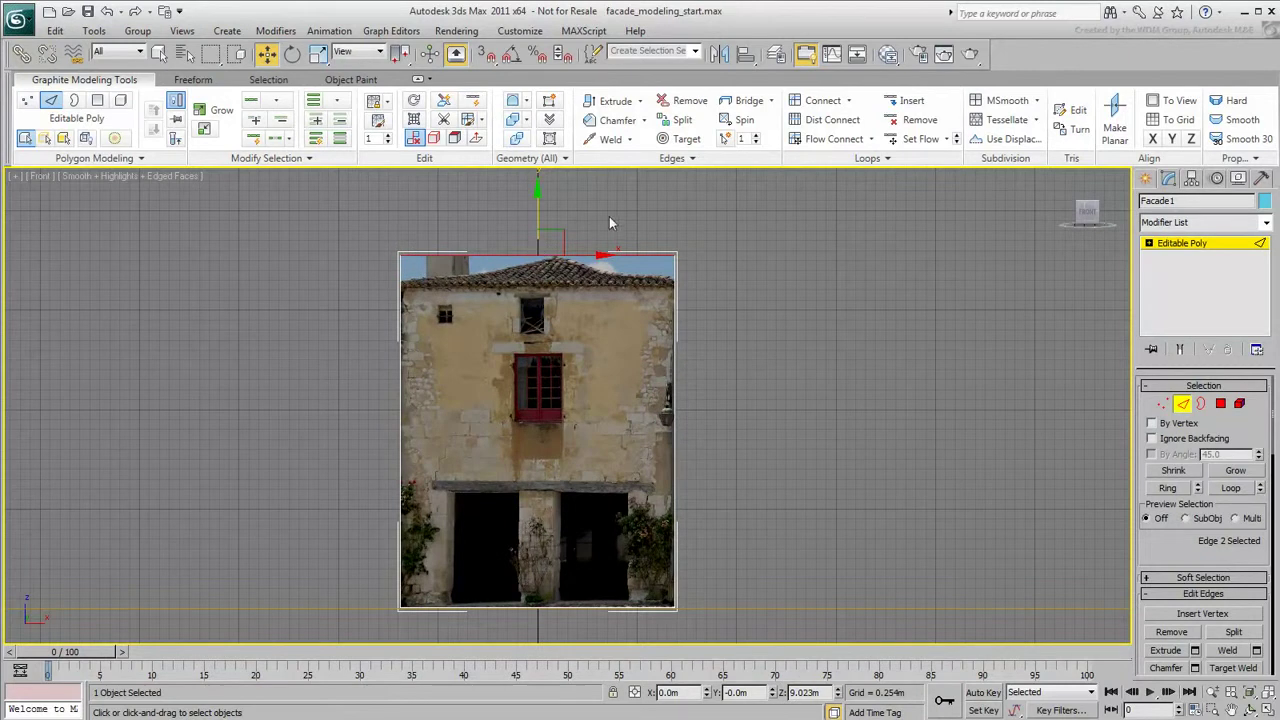
pyautogui.click(51, 101)
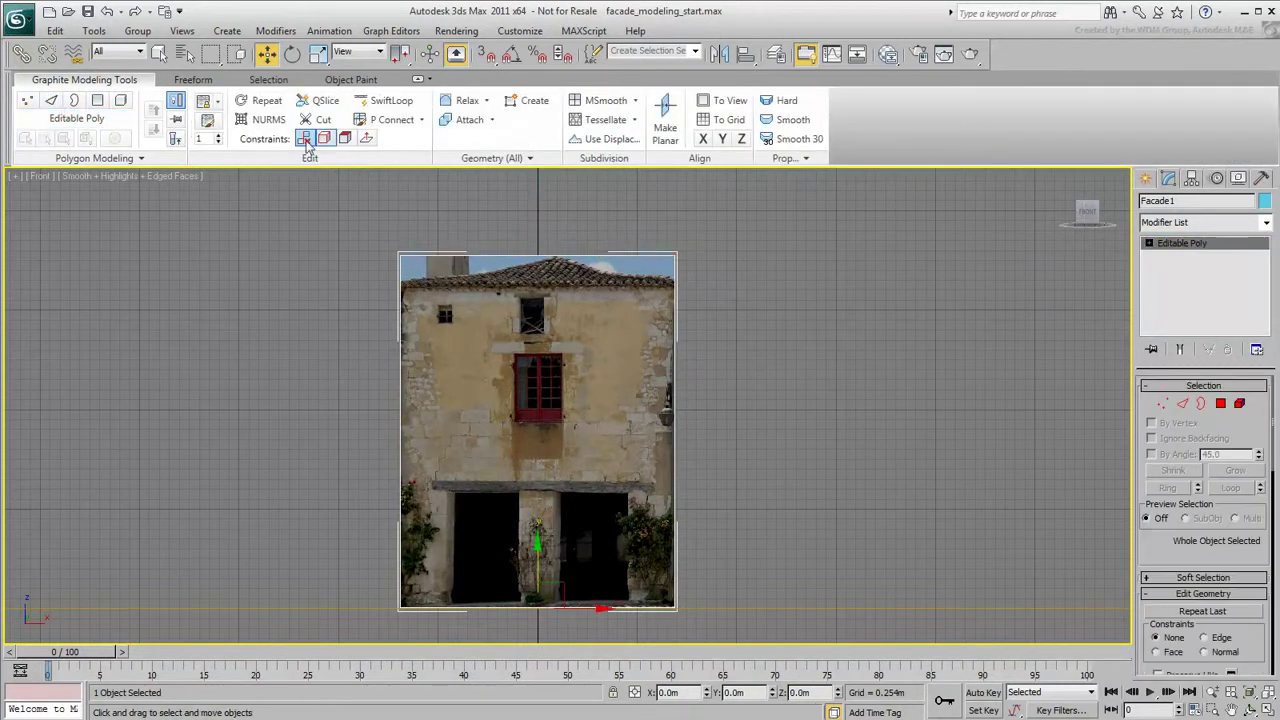
# Add a UVW Mapping modifier to Facade1 and return to the Editable Poly level with Show End Result on.
pyautogui.click(1266, 222)
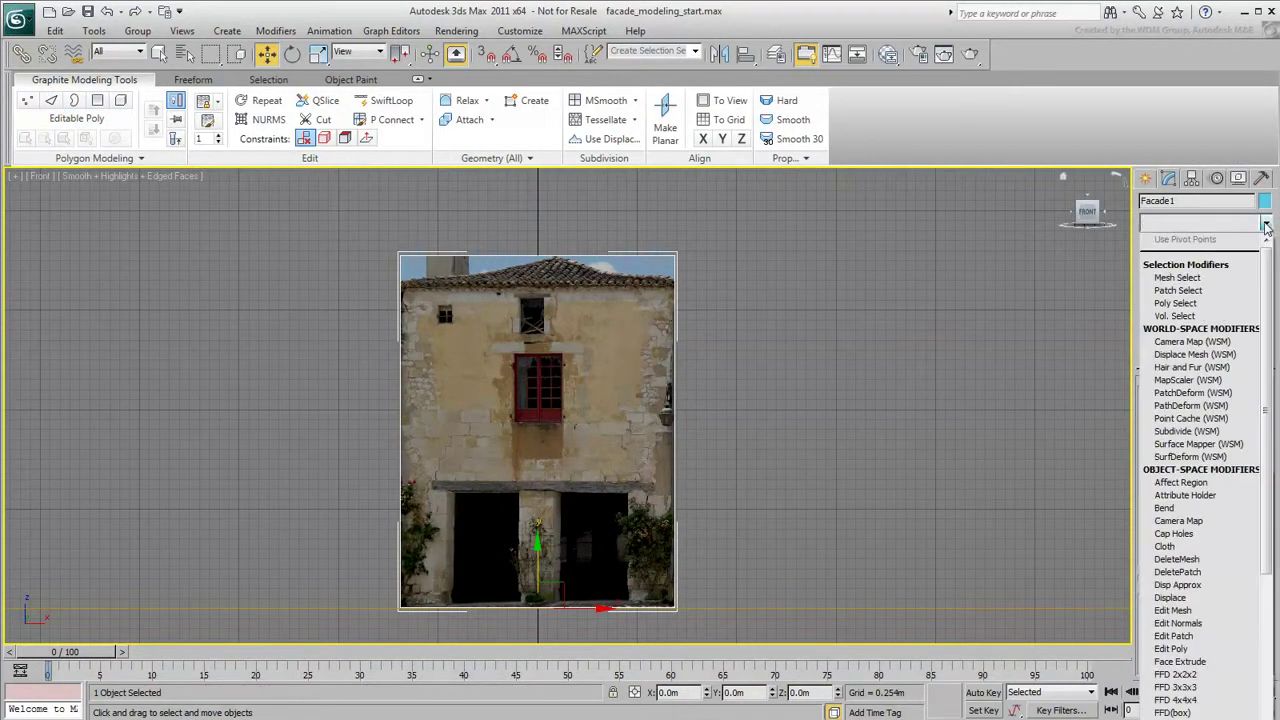
pyautogui.moveTo(1268, 268); pyautogui.dragTo(1276, 625)
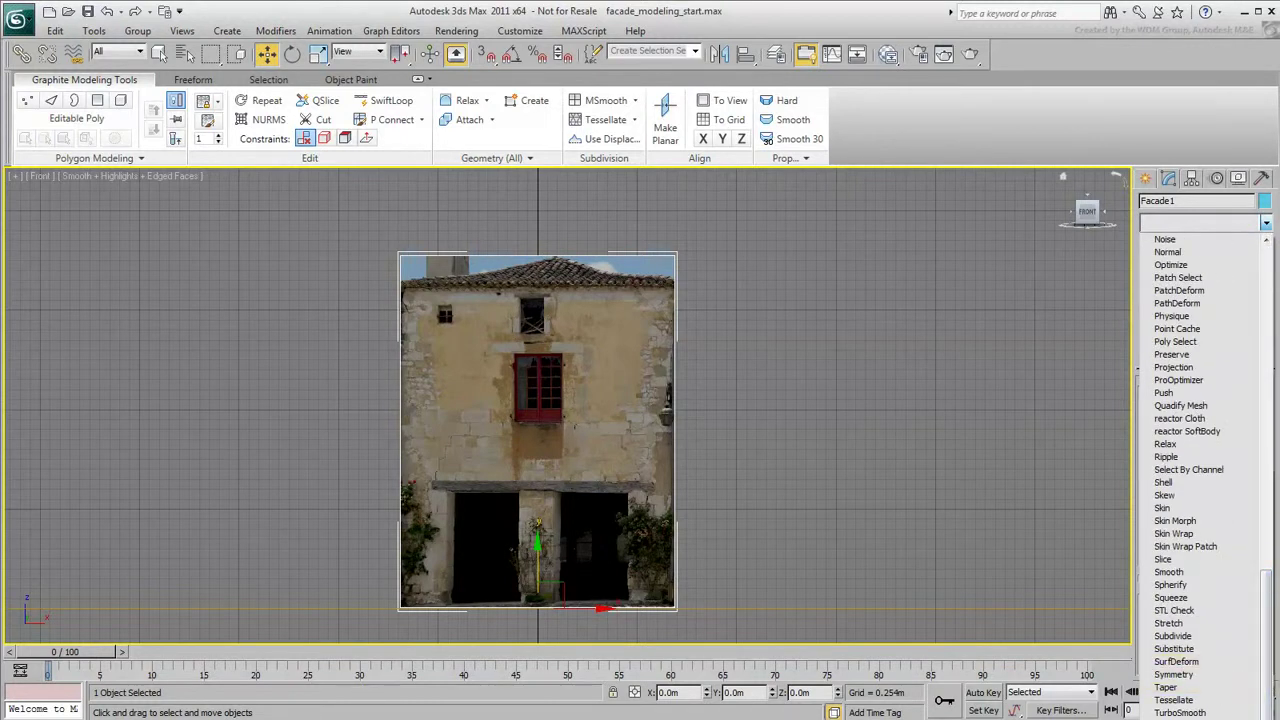
pyautogui.click(1174, 718)
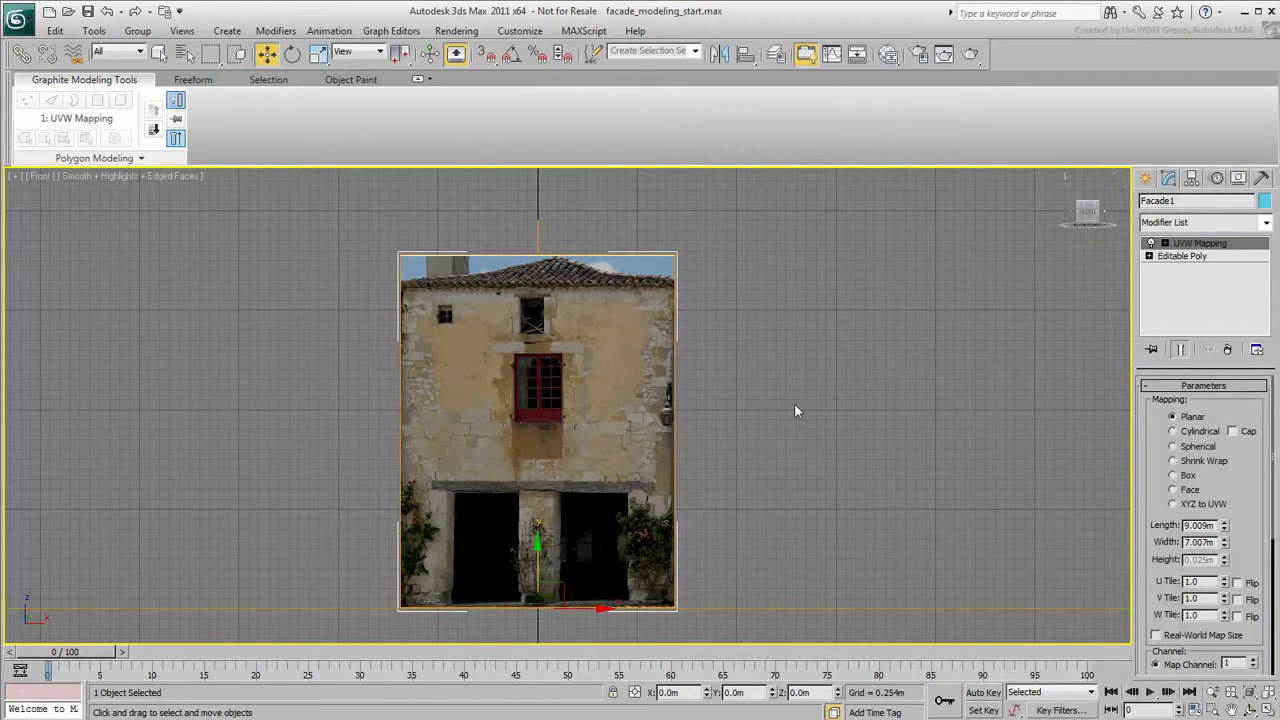
pyautogui.click(153, 129)
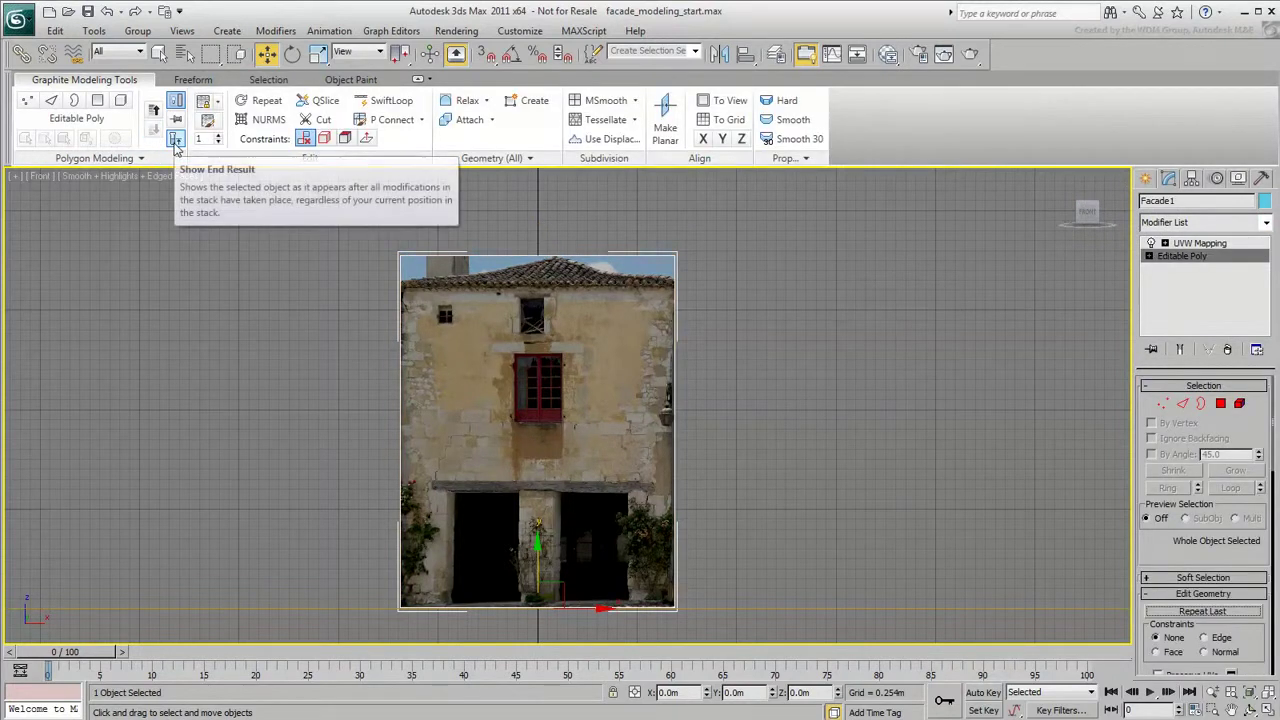
pyautogui.click(175, 139)
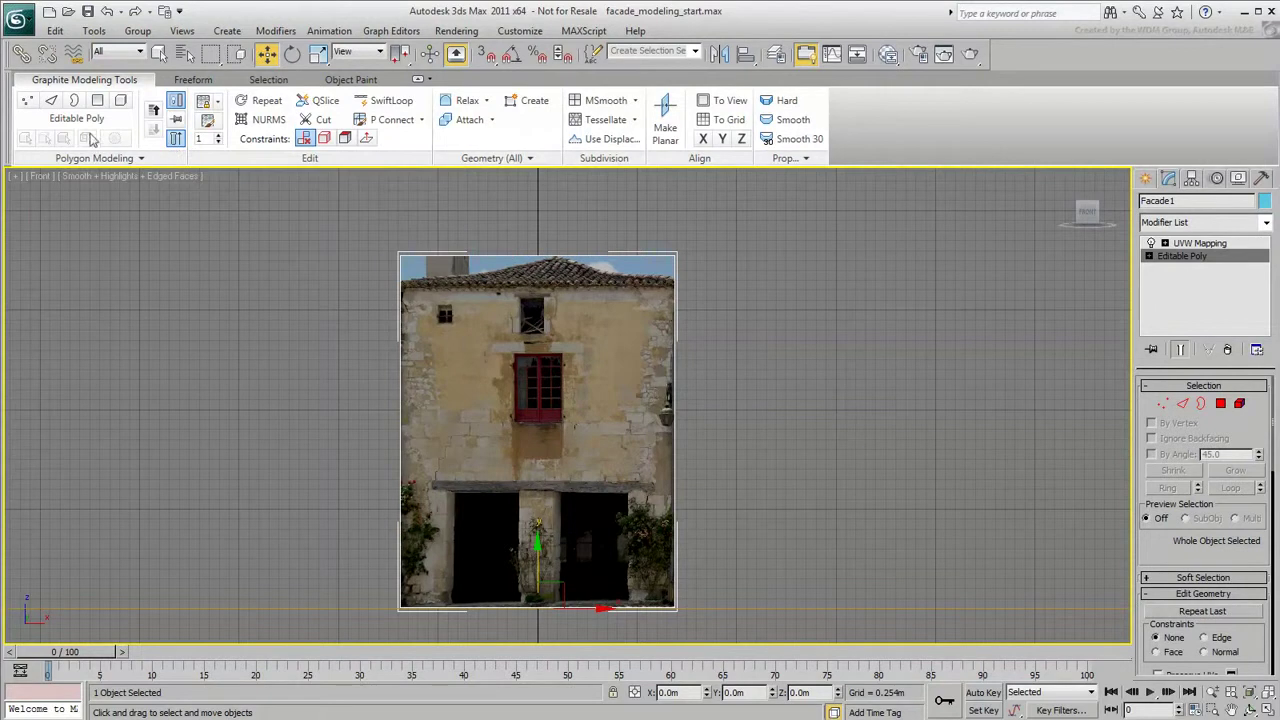
# Try moving the plane's top edge and its top-left vertex beneath the UVW Mapping modifier.
pyautogui.click(50, 100)
pyautogui.moveTo(538, 207)
pyautogui.mouseDown()
pyautogui.moveTo(534, 333)
pyautogui.moveTo(531, 219)
pyautogui.moveTo(533, 230)
pyautogui.mouseUp()
pyautogui.press('1')
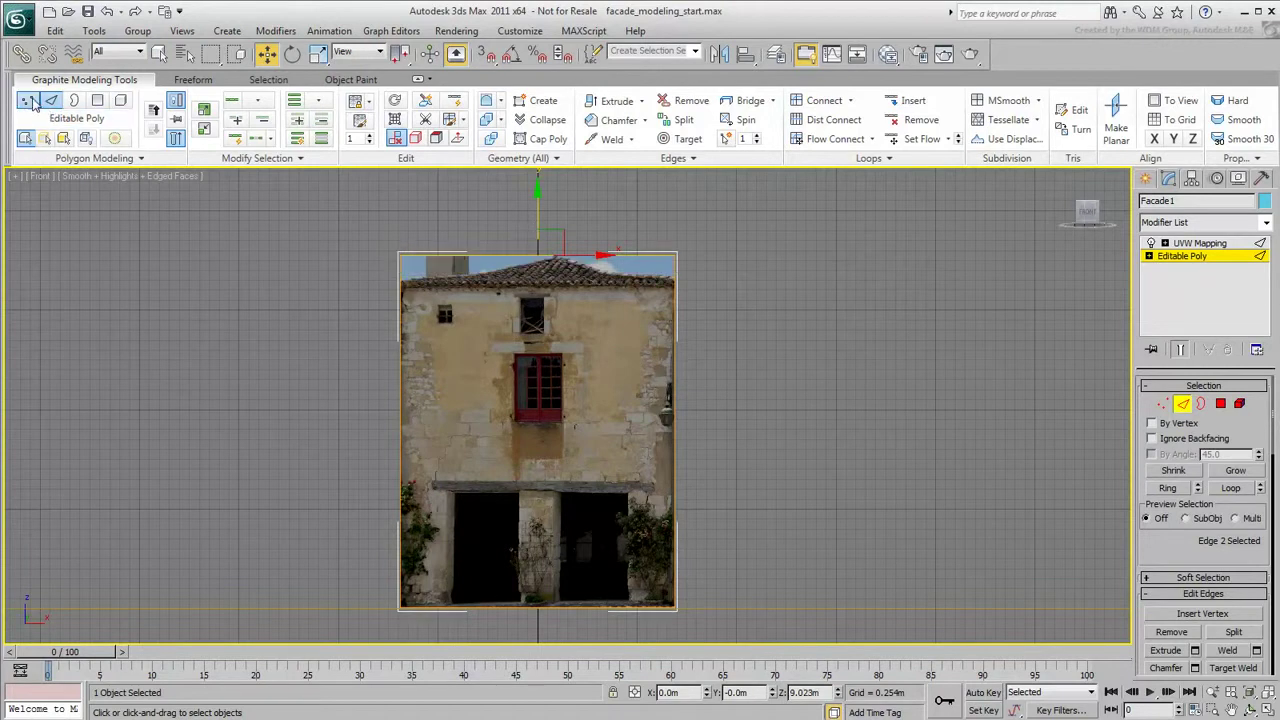
pyautogui.moveTo(409, 229); pyautogui.dragTo(457, 316)
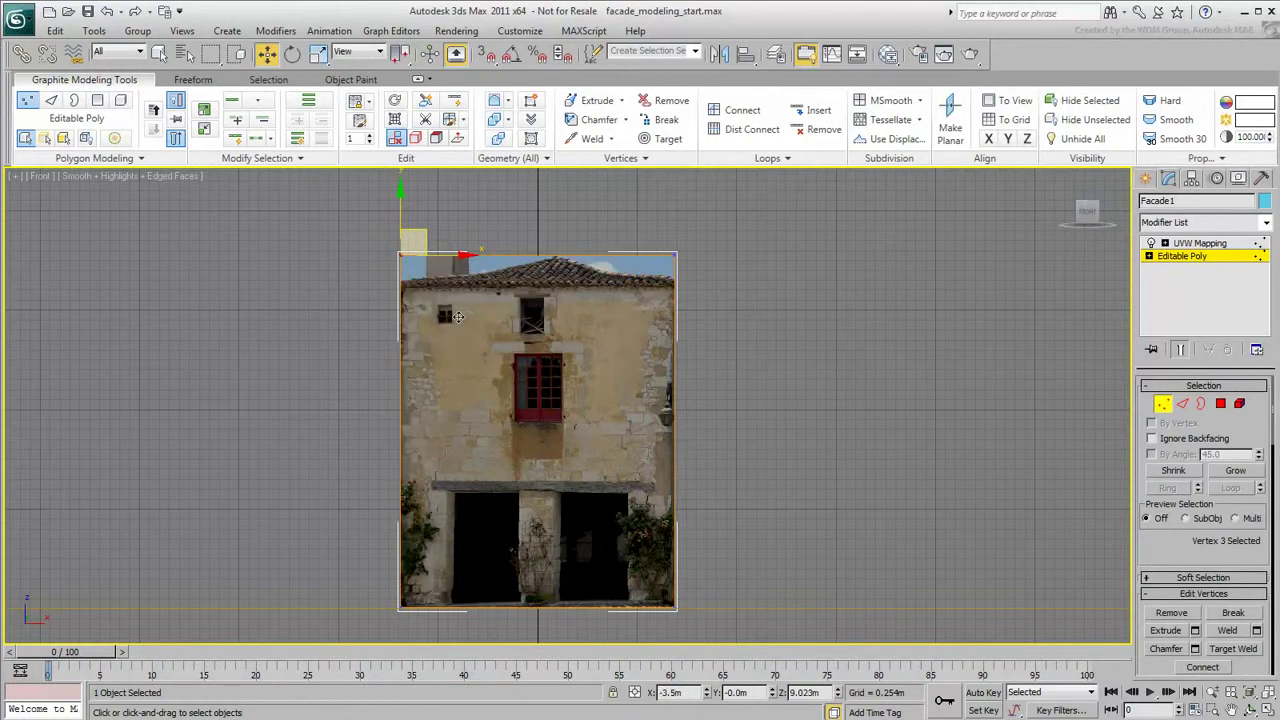
# Try insetting the facade polygon beneath the UVW Mapping modifier, and leave polygon level.
pyautogui.click(97, 100)
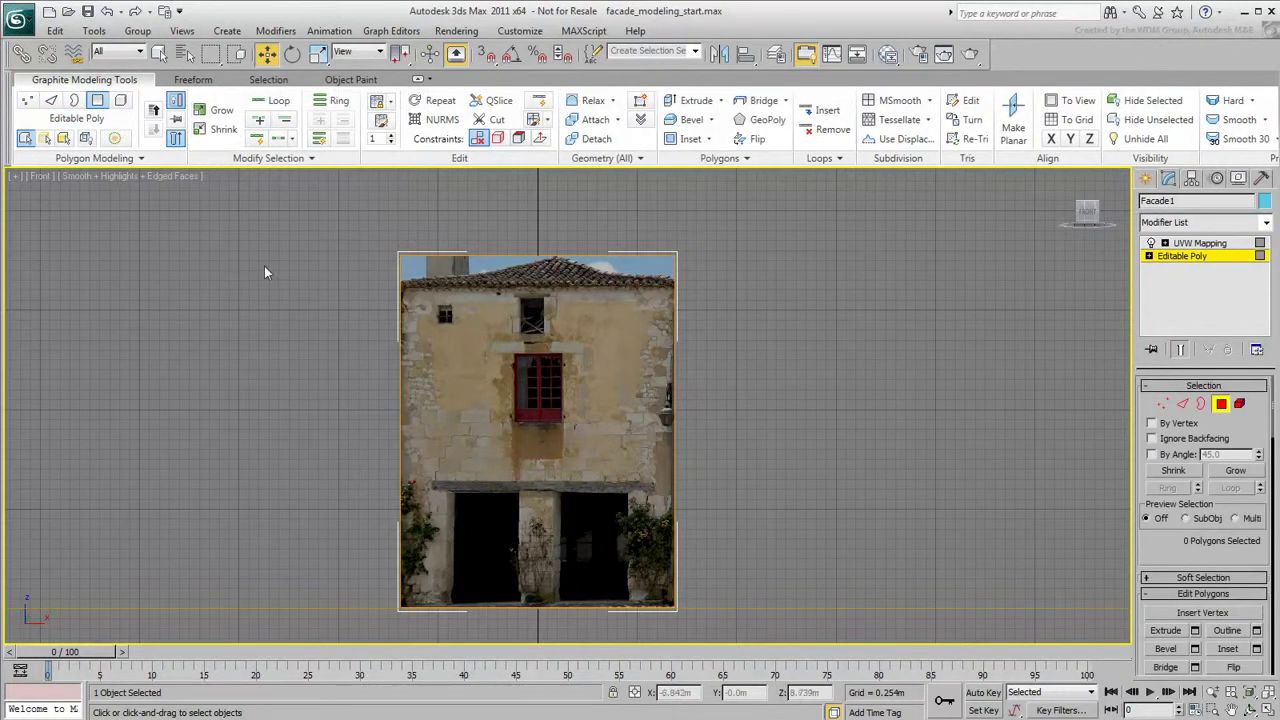
pyautogui.click(688, 138)
pyautogui.moveTo(594, 317); pyautogui.dragTo(589, 381)
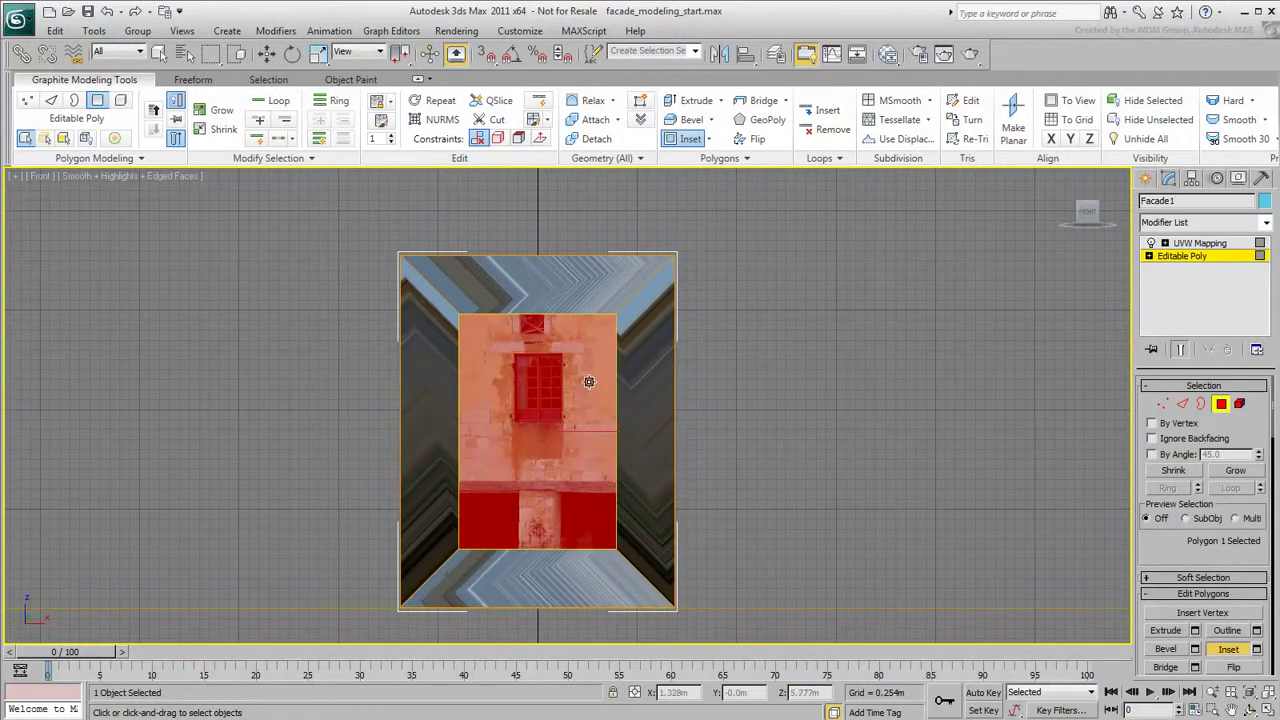
pyautogui.rightClick(588, 380)
pyautogui.click(724, 379)
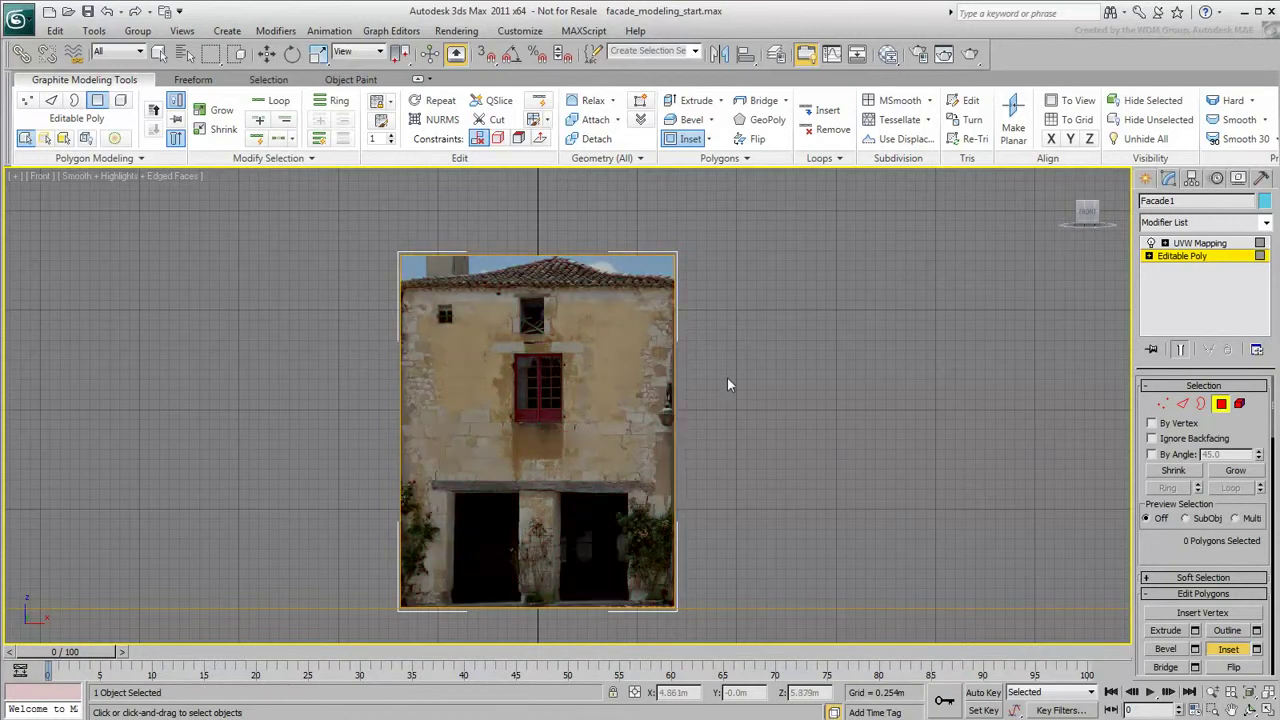
pyautogui.click(97, 100)
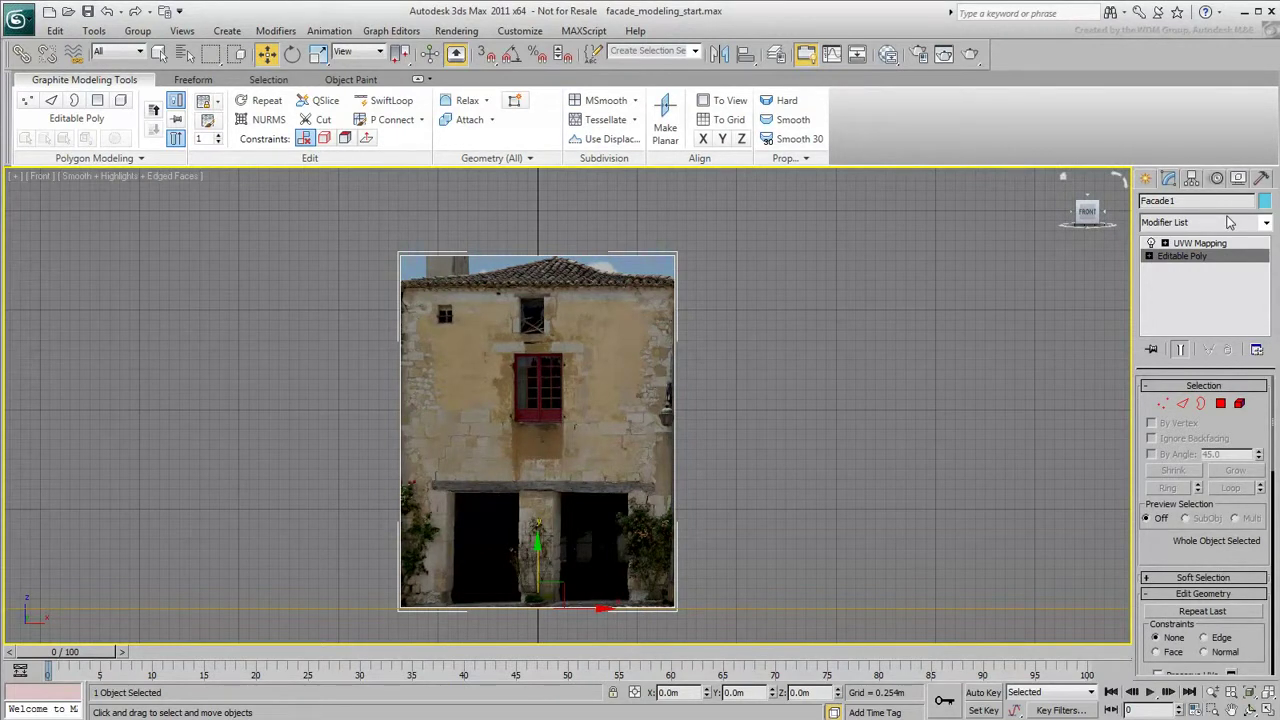
# Add a Poly Select modifier between Editable Poly and UVW Mapping, and return to Editable Poly with Show End Result on.
pyautogui.click(1229, 222)
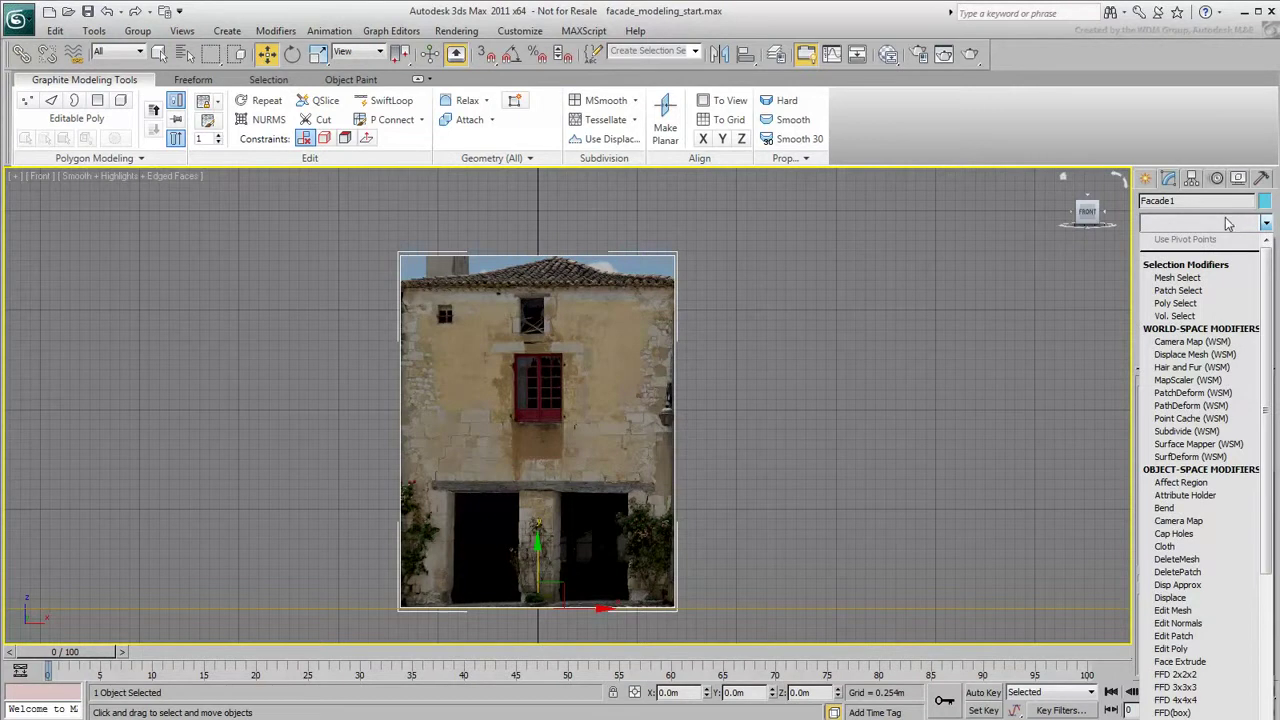
pyautogui.click(1176, 303)
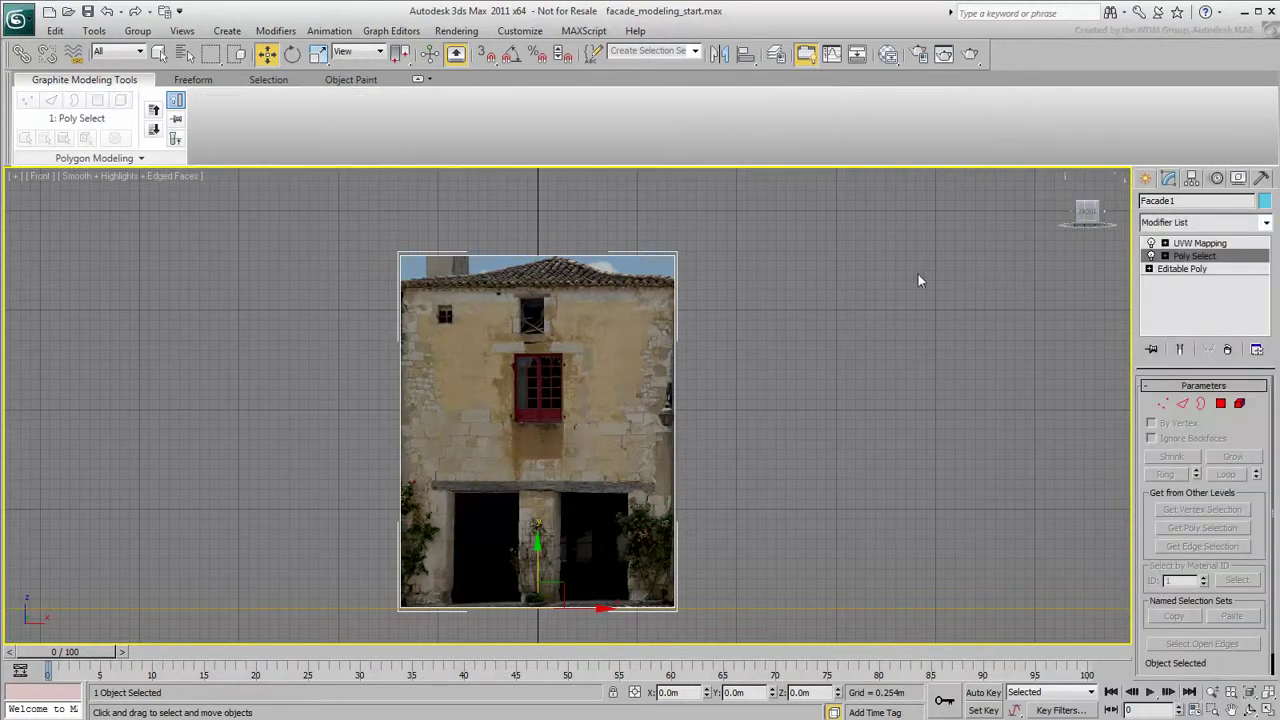
pyautogui.click(153, 130)
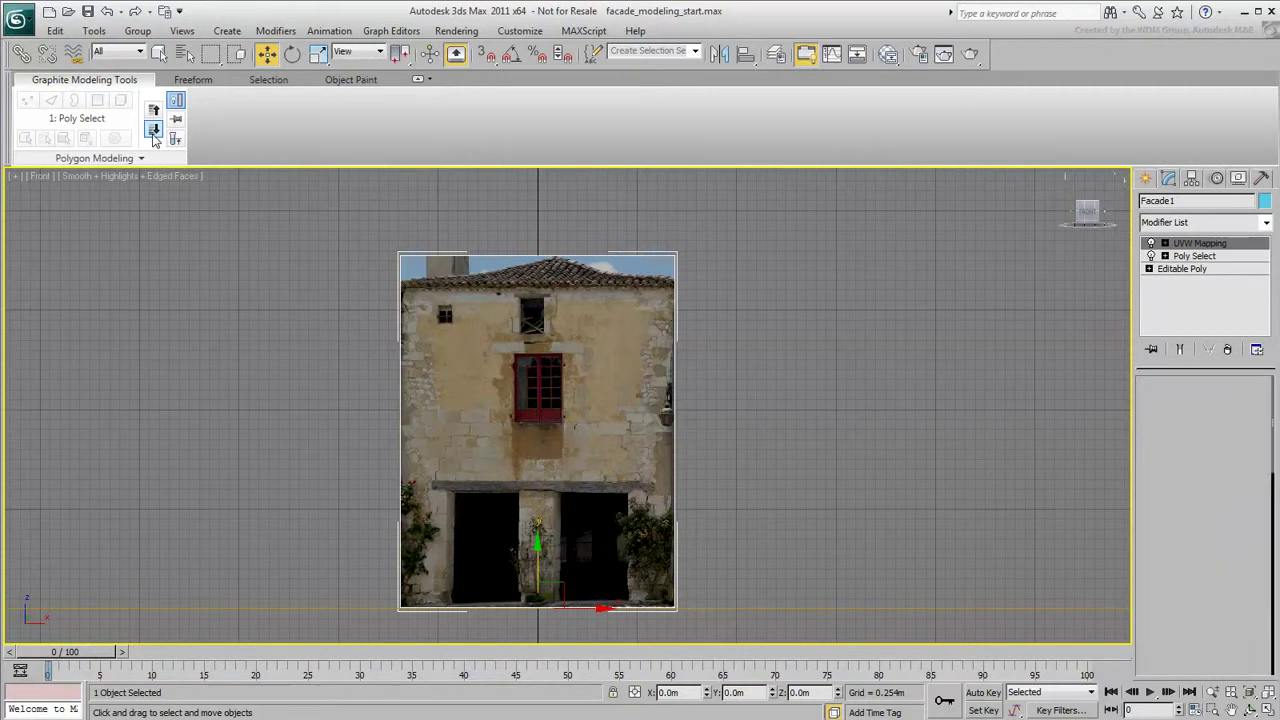
pyautogui.click(175, 139)
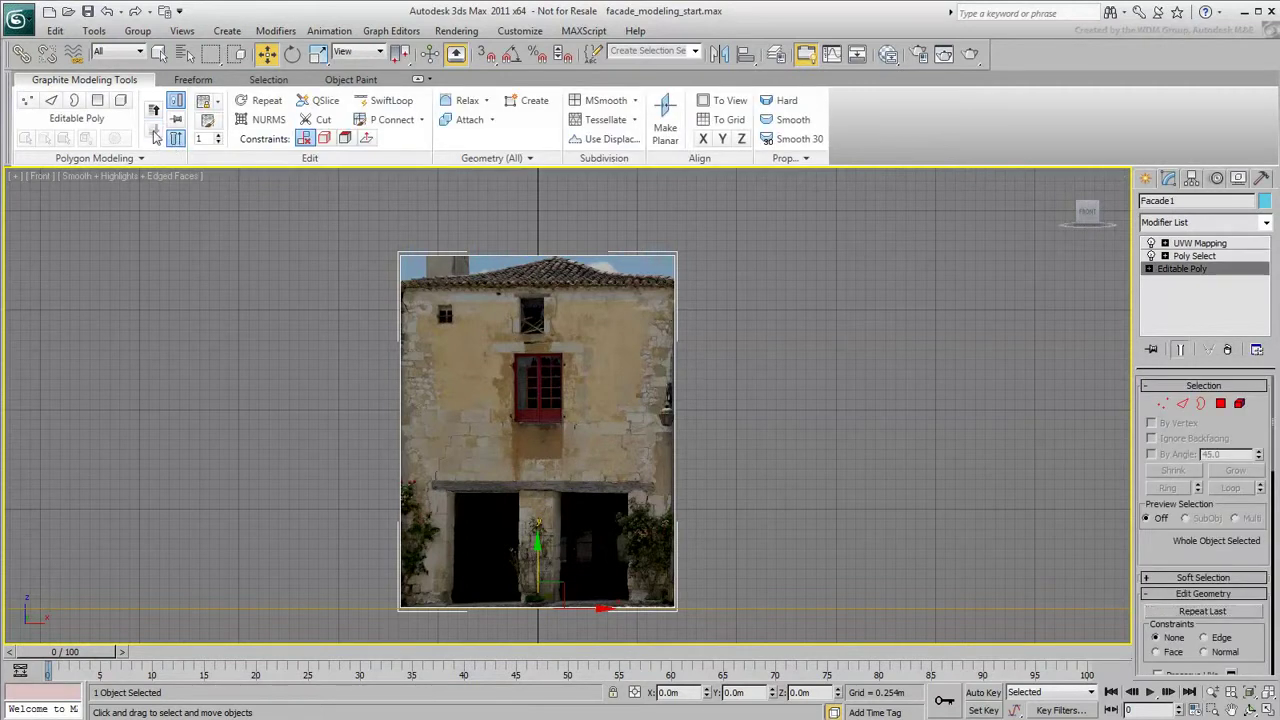
# Select the facade polygon at polygon level and try an inset with the Poly Select modifier in the stack.
pyautogui.press('4')
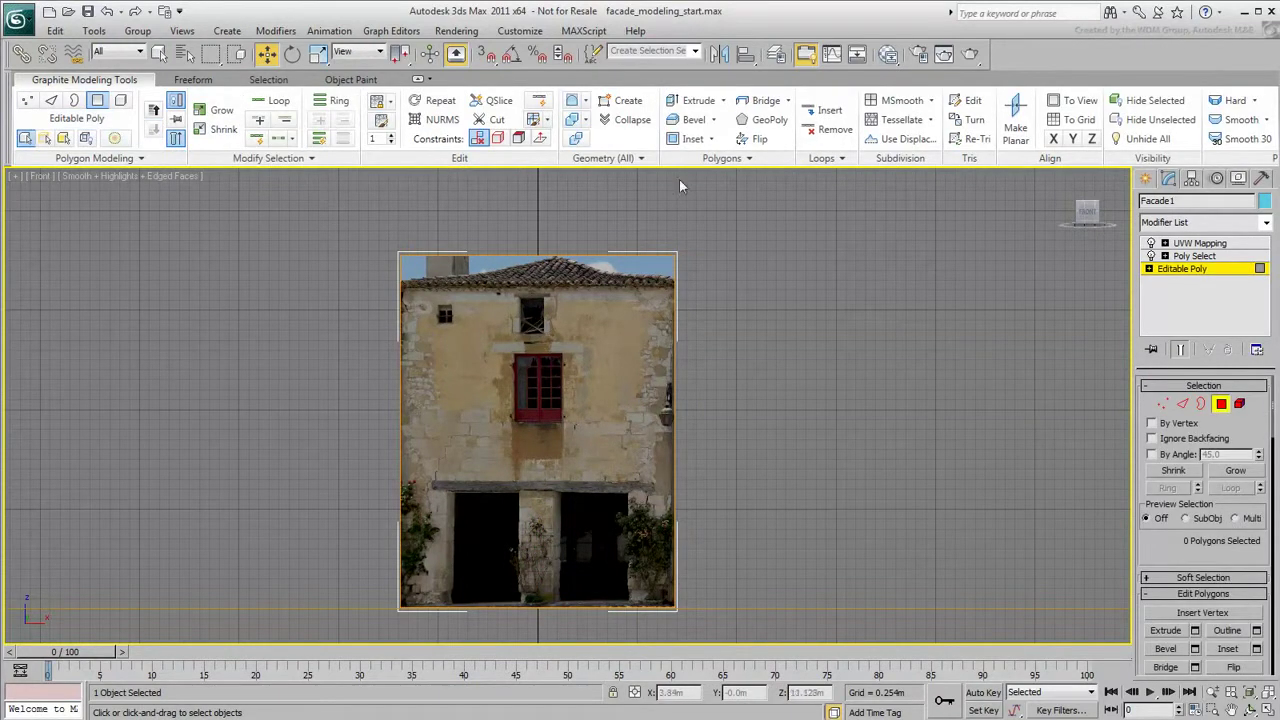
pyautogui.click(692, 139)
pyautogui.click(607, 365)
pyautogui.moveTo(607, 365); pyautogui.dragTo(579, 422)
pyautogui.rightClick(580, 422)
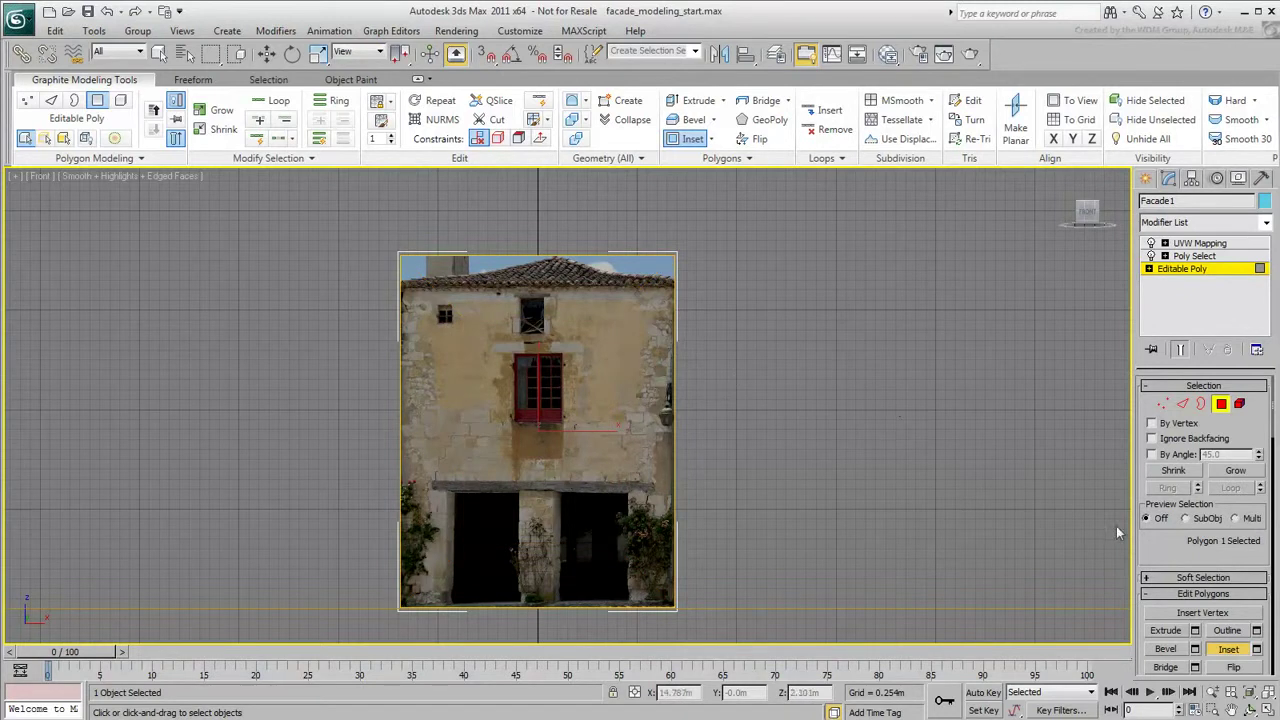
# Set the Editable Poly's Show Cage color for unselected edges to white in the Subdivision Surface settings.
pyautogui.scroll(-8, 1200, 520)
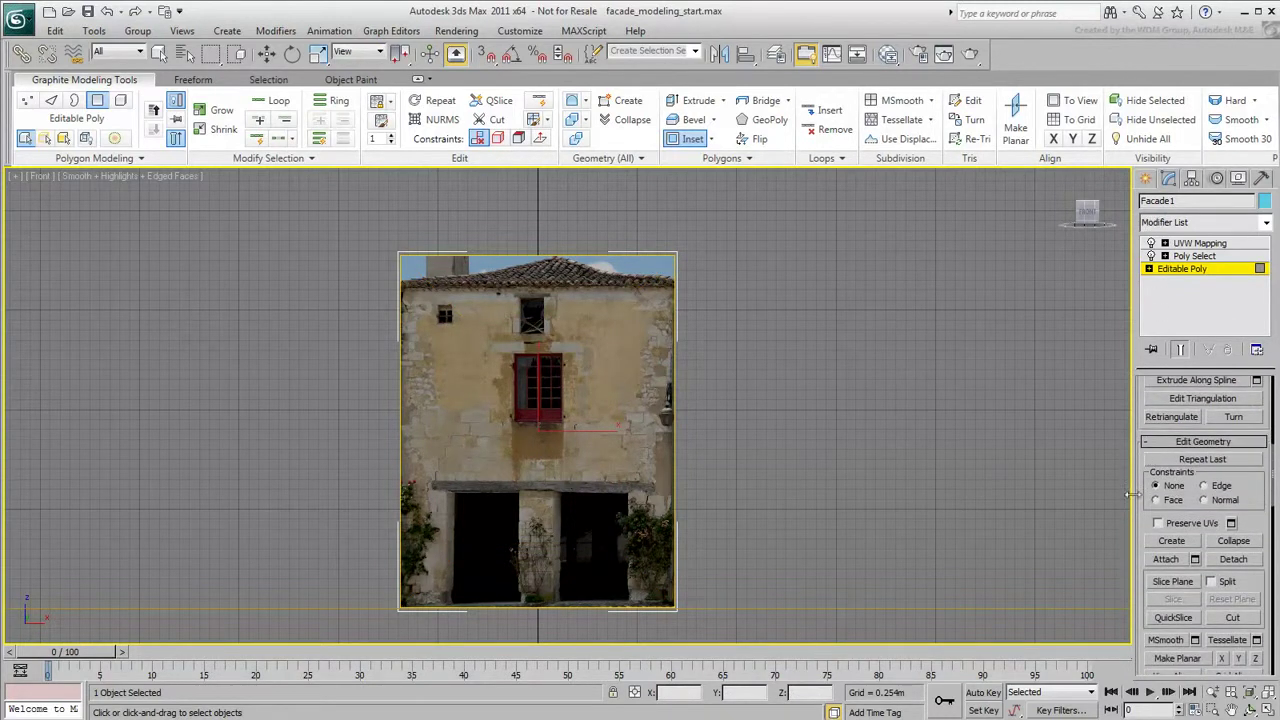
pyautogui.moveTo(1138, 512); pyautogui.dragTo(1127, 158)
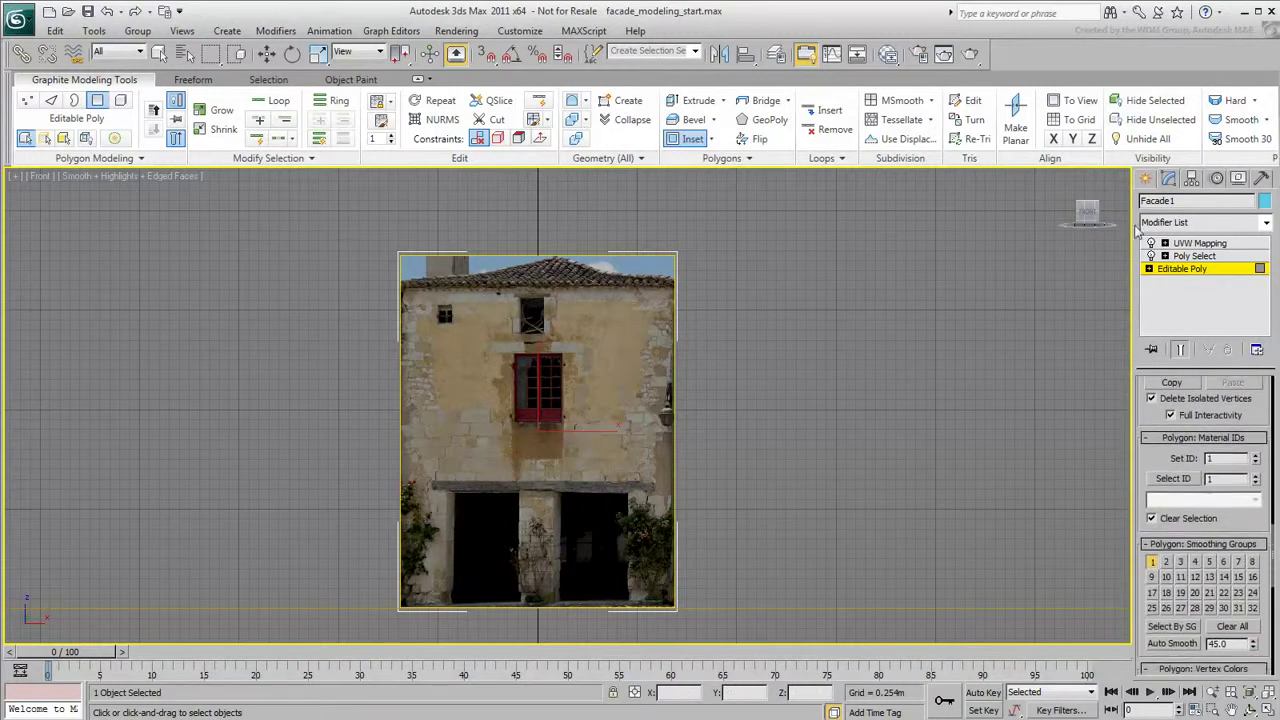
pyautogui.moveTo(1143, 464); pyautogui.dragTo(1141, 231)
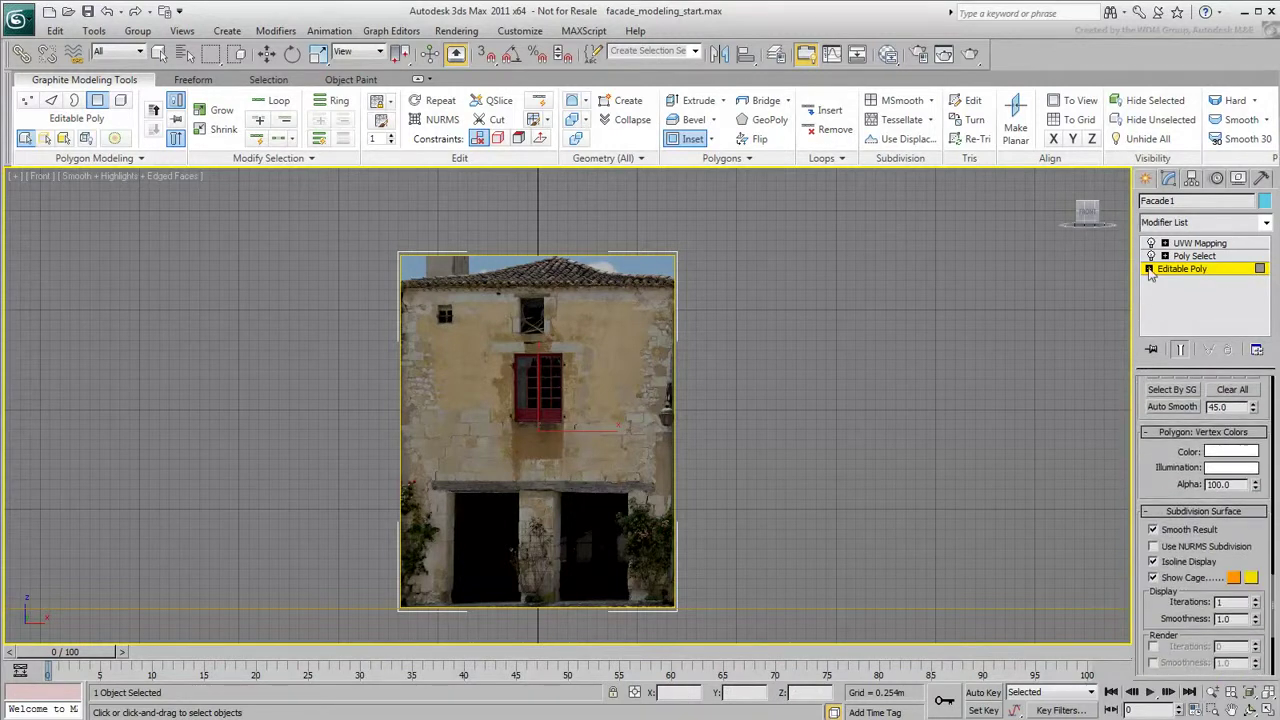
pyautogui.click(1233, 578)
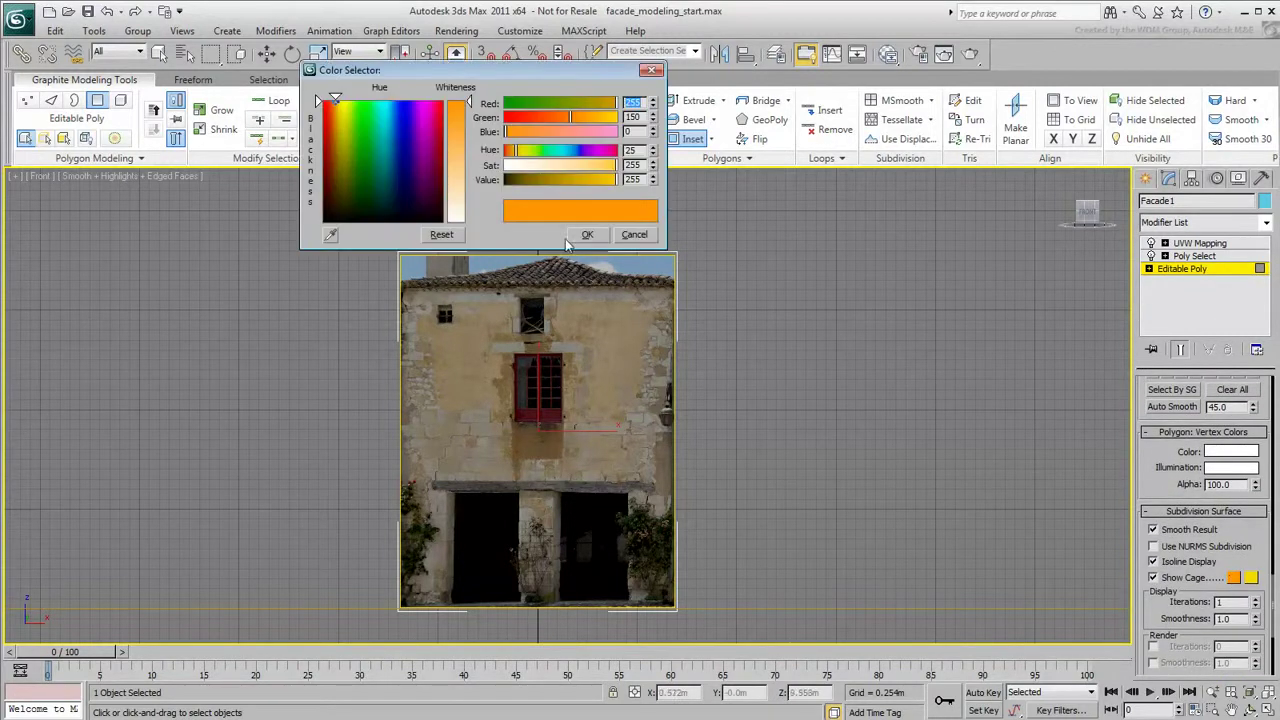
pyautogui.moveTo(463, 113)
pyautogui.mouseDown()
pyautogui.moveTo(465, 215)
pyautogui.moveTo(503, 227)
pyautogui.mouseUp()
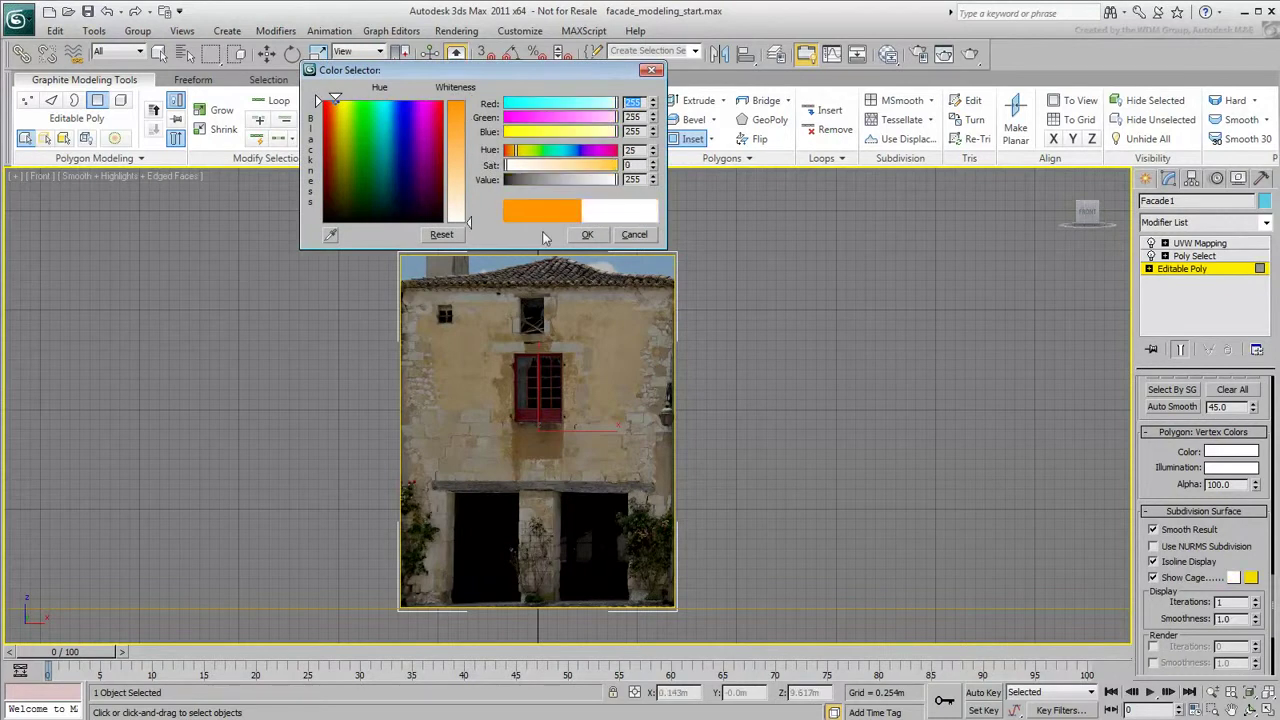
pyautogui.click(587, 234)
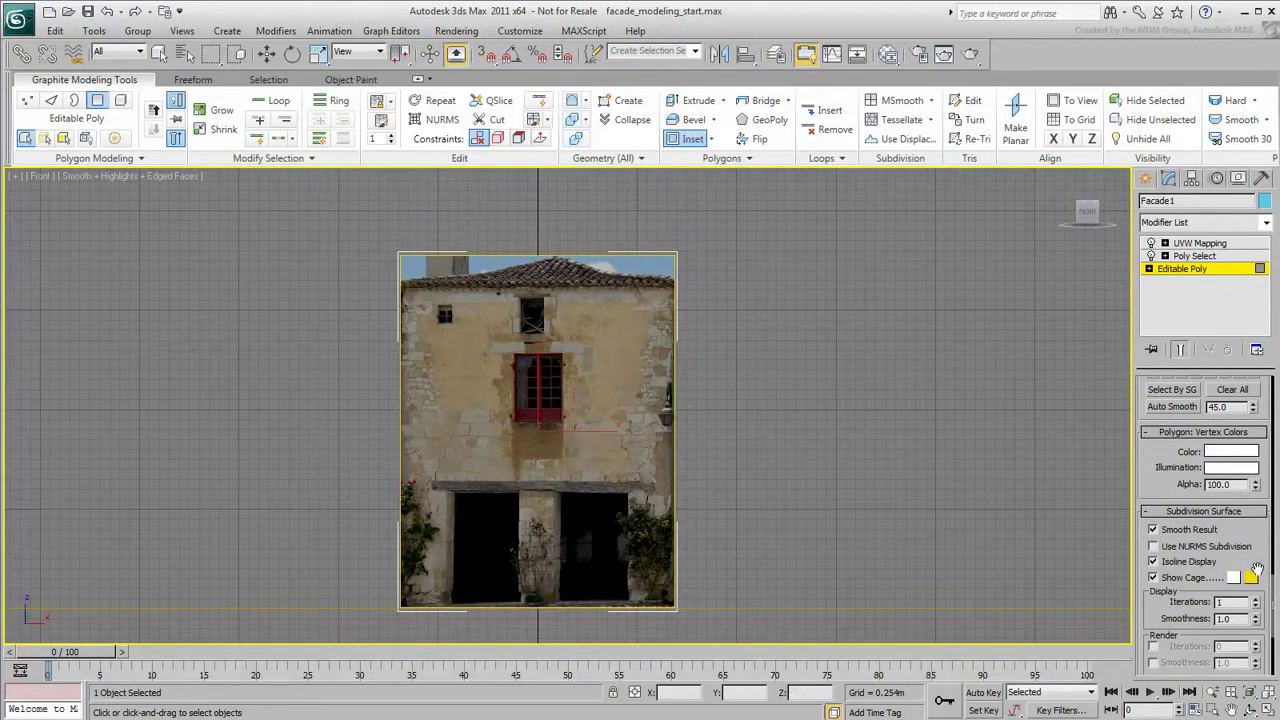
# Set the Show Cage color for selected edges to red, and check the cage colors with a trial inset on the facade polygon.
pyautogui.click(1250, 578)
pyautogui.moveTo(340, 107); pyautogui.dragTo(321, 99)
pyautogui.click(587, 234)
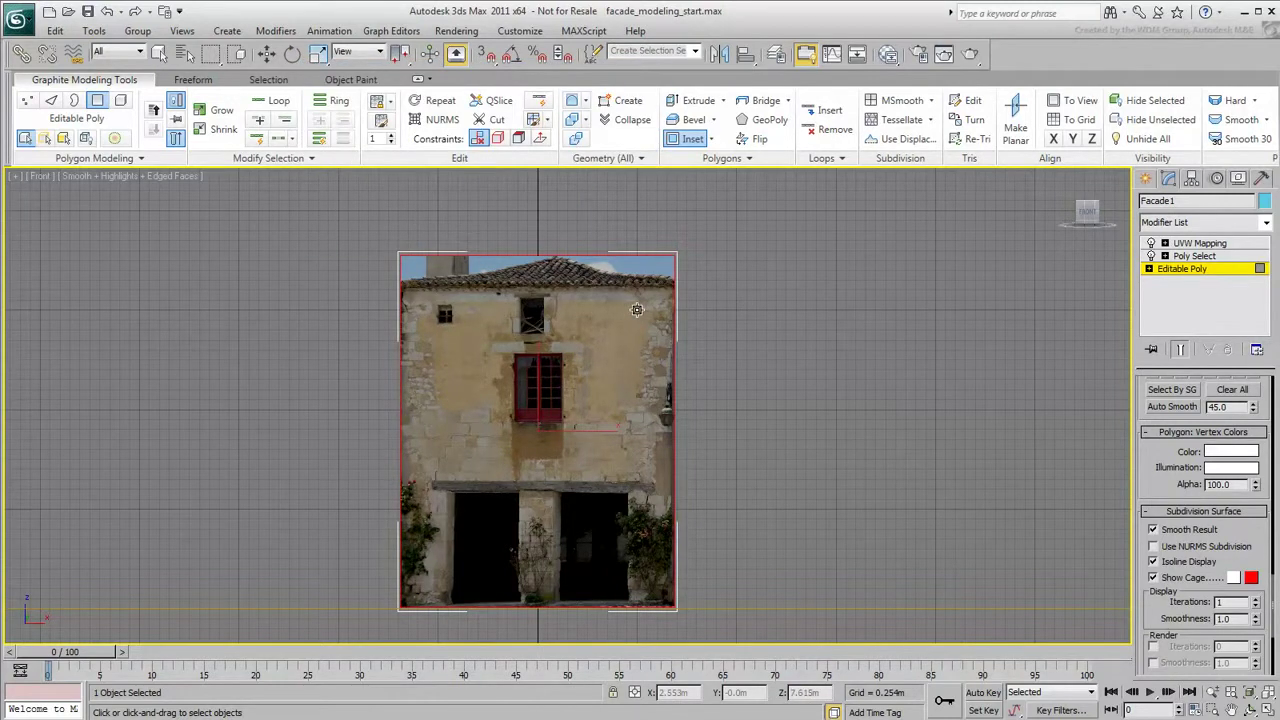
pyautogui.moveTo(636, 308)
pyautogui.mouseDown()
pyautogui.moveTo(610, 362)
pyautogui.moveTo(610, 339)
pyautogui.mouseUp()
pyautogui.click(798, 346)
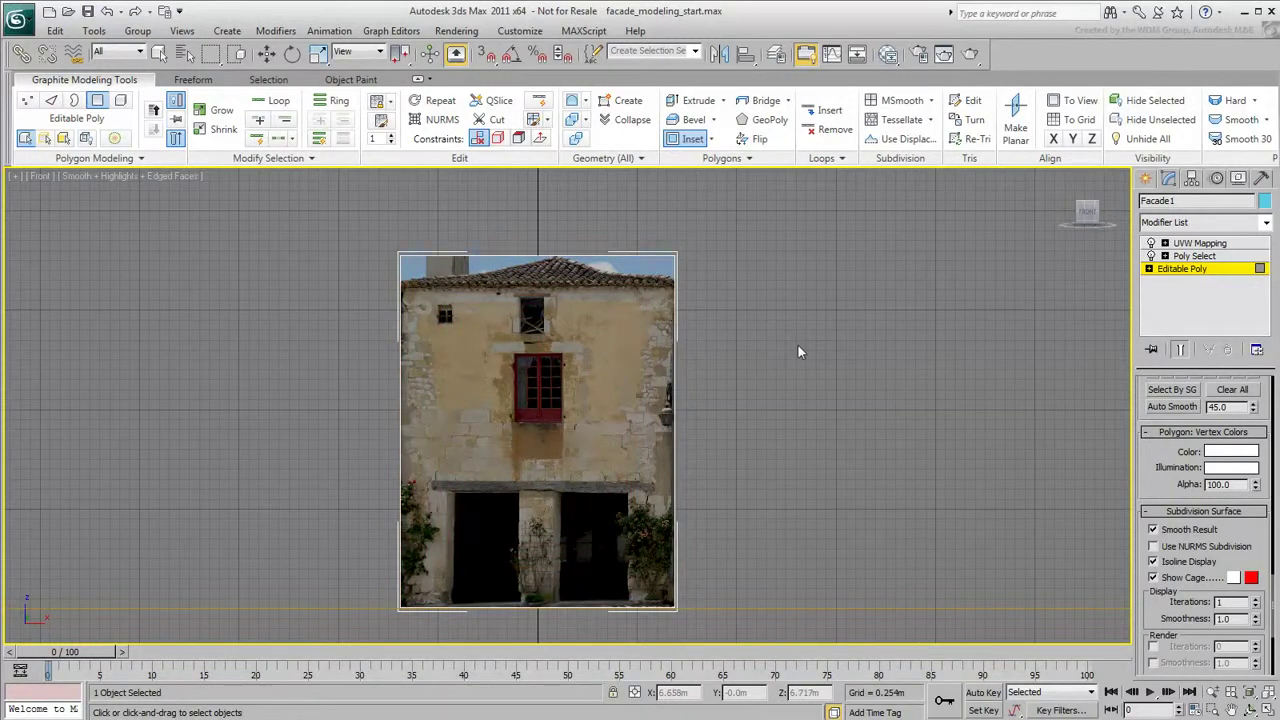